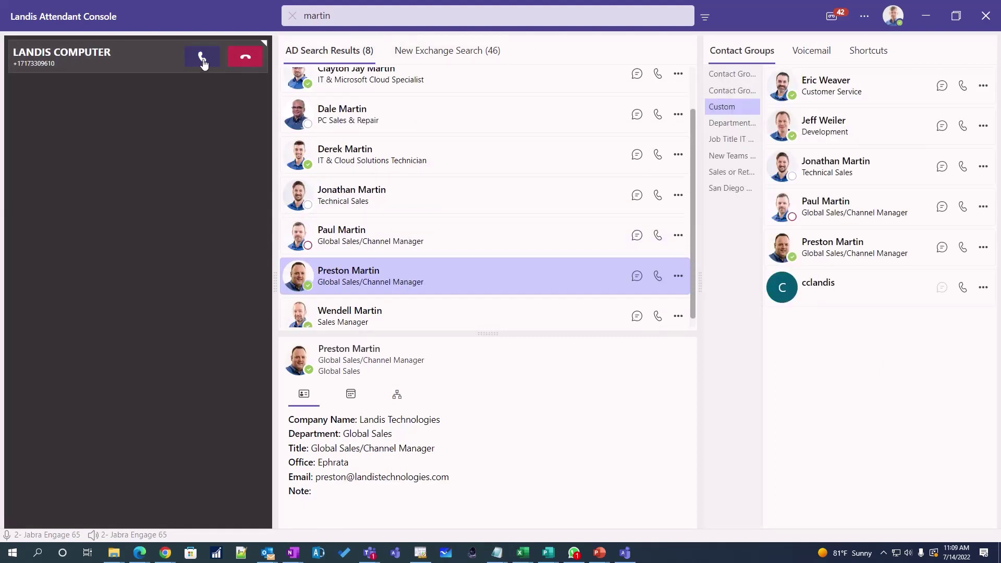
- Answer the incoming call, mute it, and blind-transfer it to the cclandis application instance contact
left_click(202, 57)
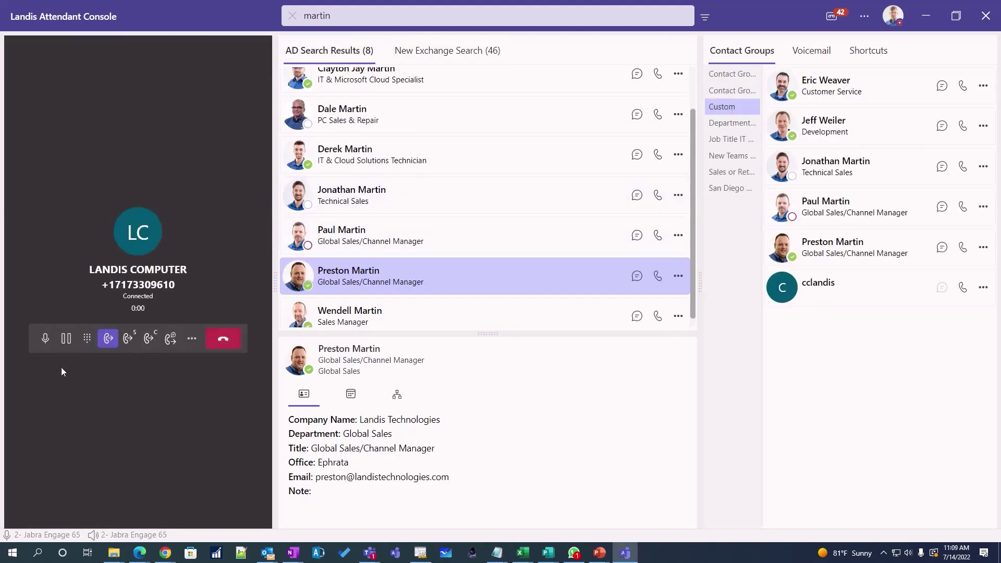
left_click(45, 339)
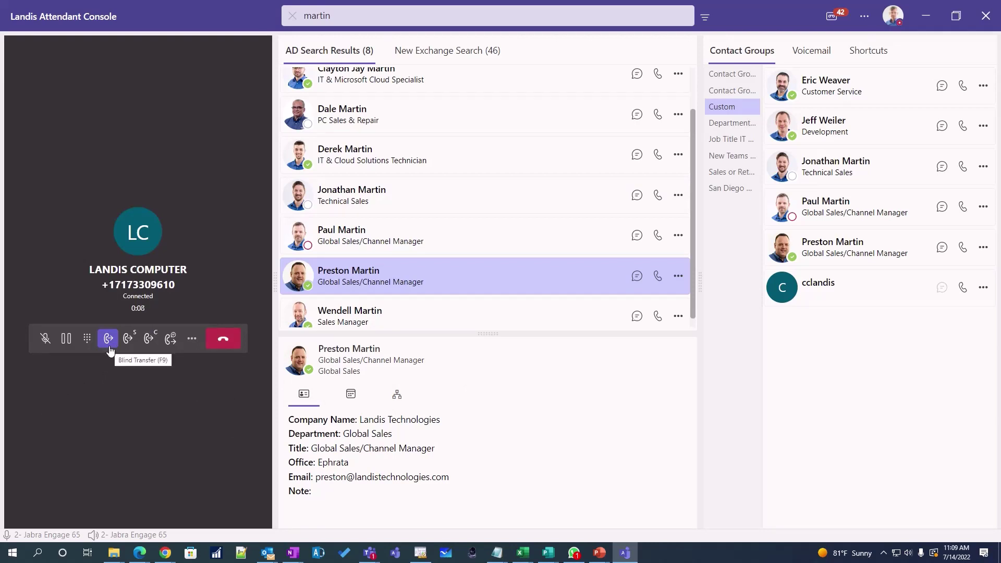
left_click(961, 289)
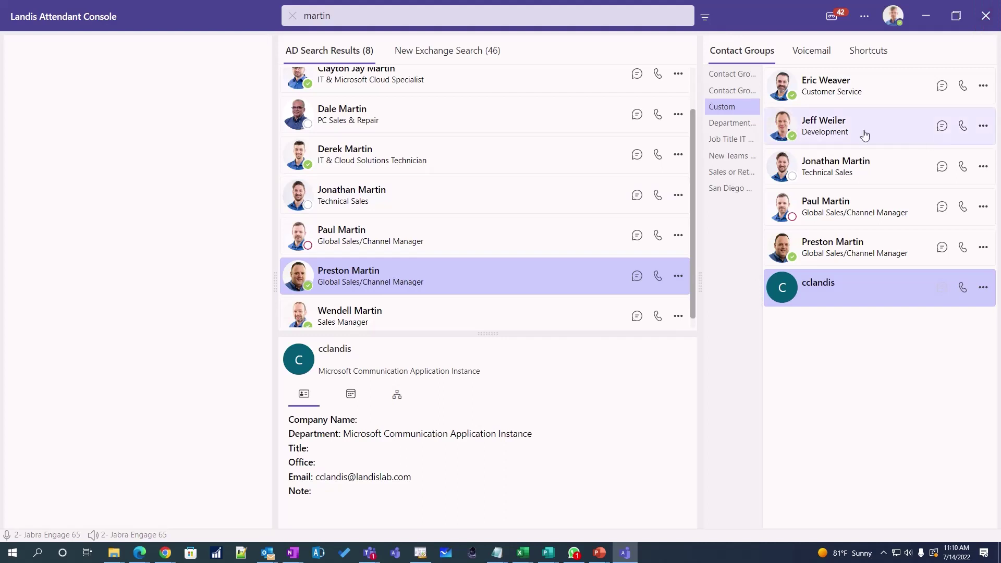
- Switch your presence to Do Not Disturb with the Dnd shortcut
left_click(856, 50)
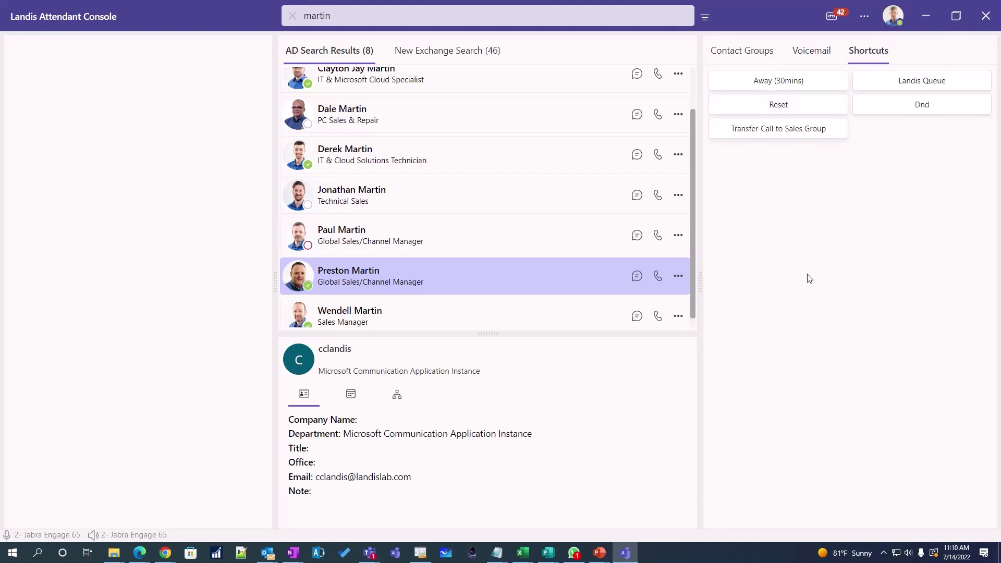
left_click(893, 113)
- Search for 'zimmerman' and view the Exchange results
left_click(594, 14)
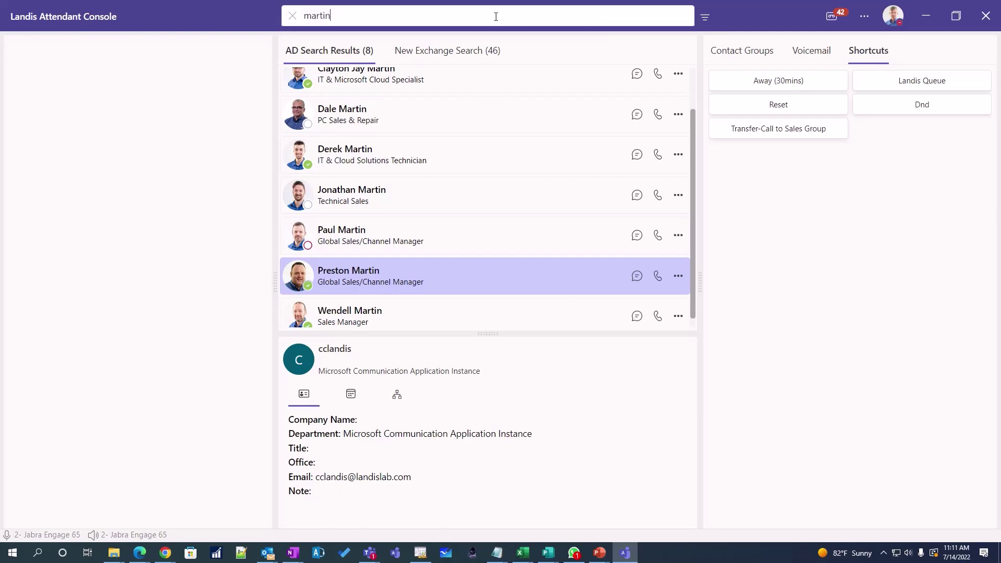
left_click(293, 16)
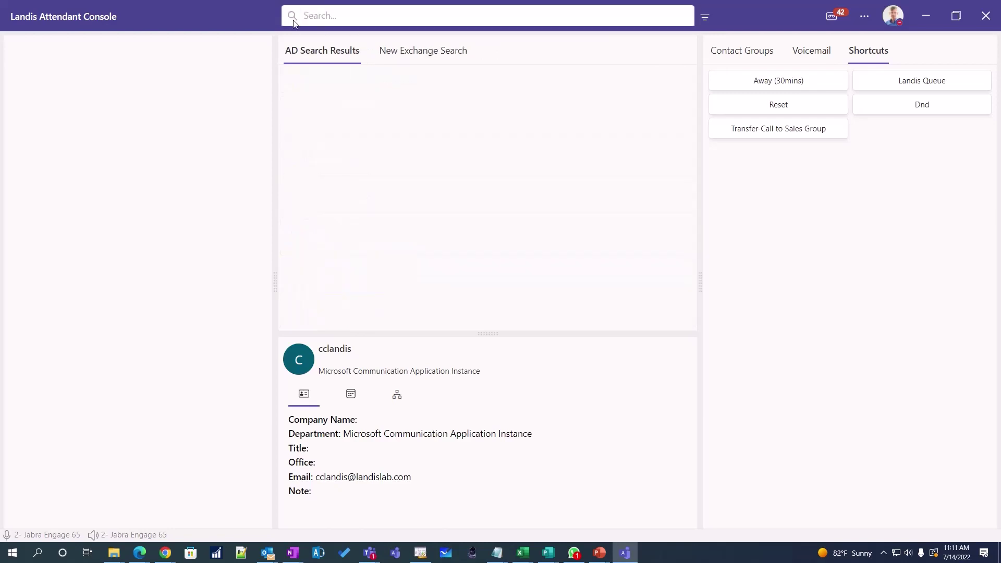
type("zimmer")
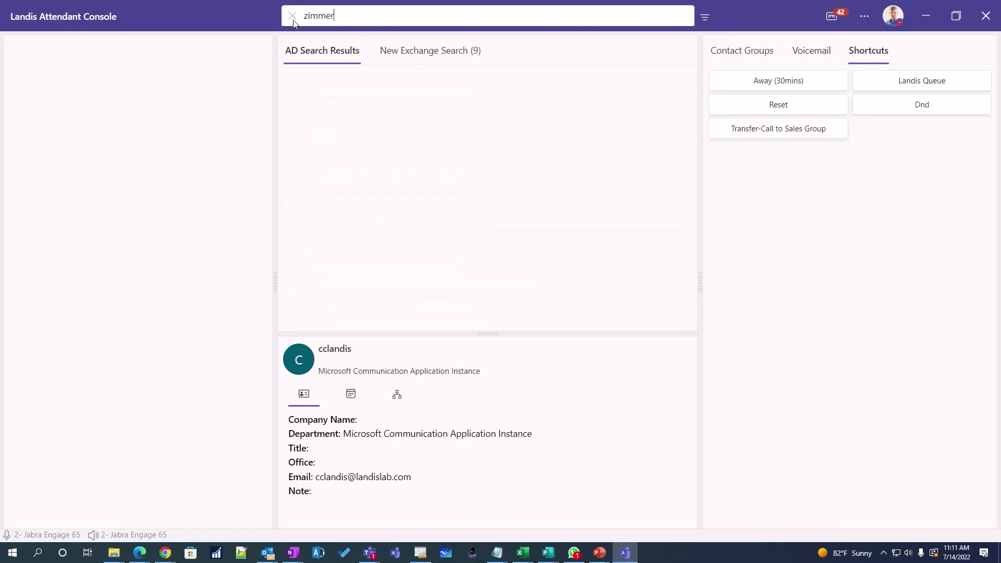
type("man")
left_click(390, 56)
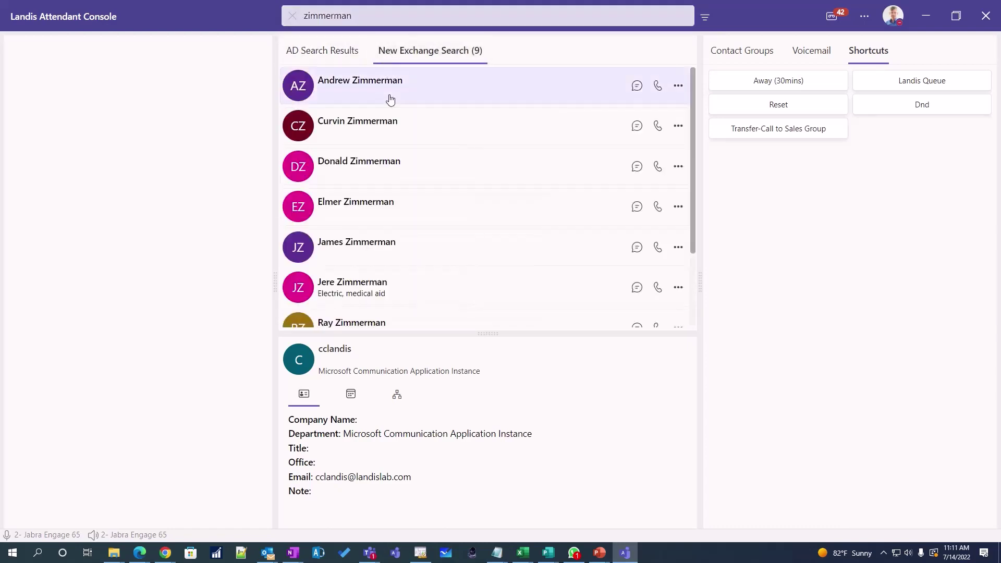
- Replace the search with 'wendell' and show the directory results
left_click(360, 20)
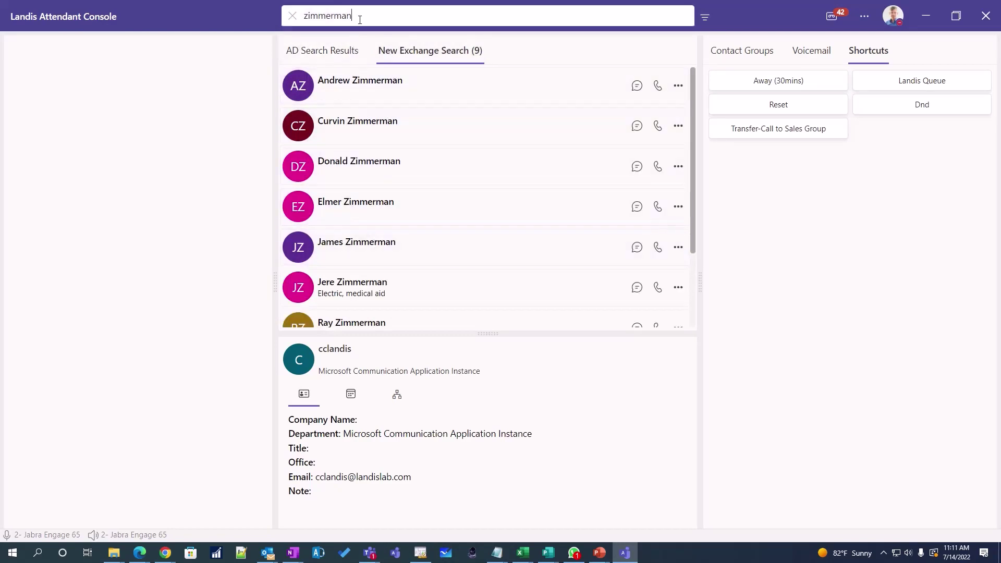
double_click(360, 19)
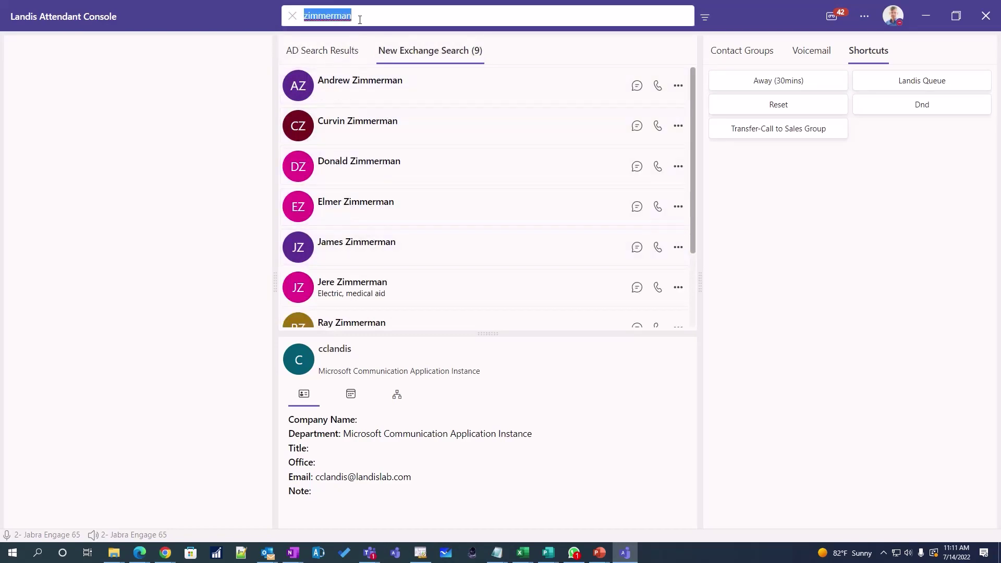
type("wend")
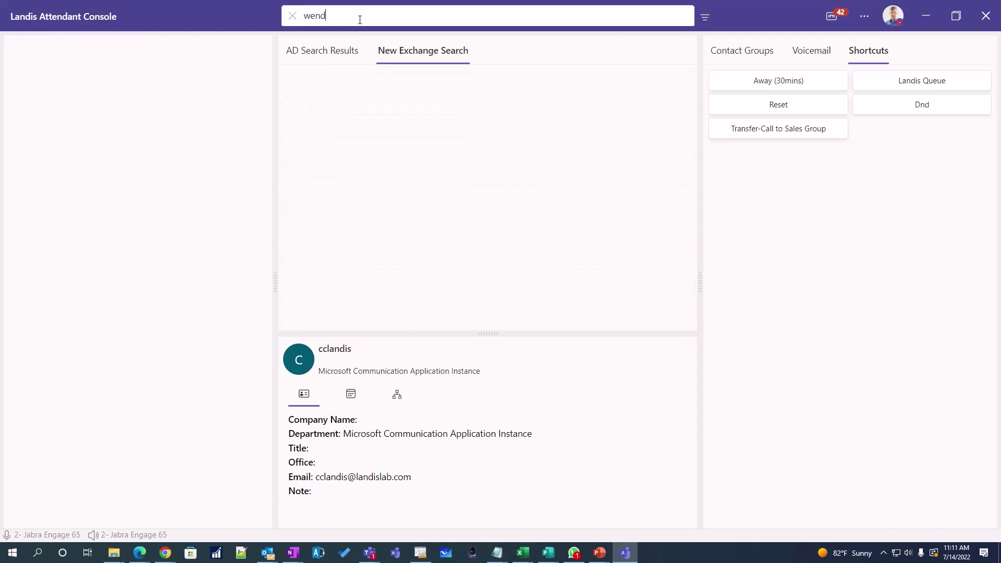
type("ell")
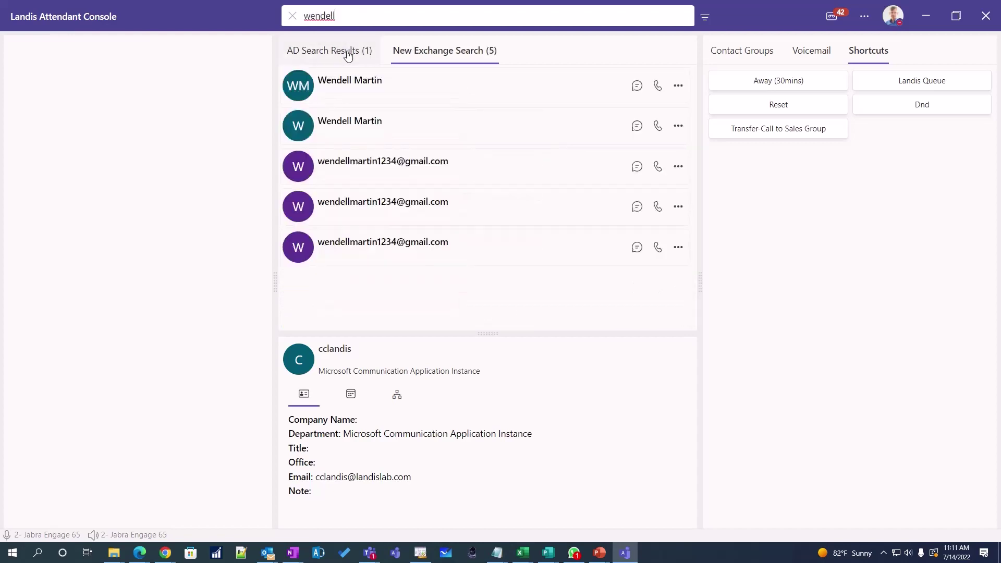
left_click(348, 52)
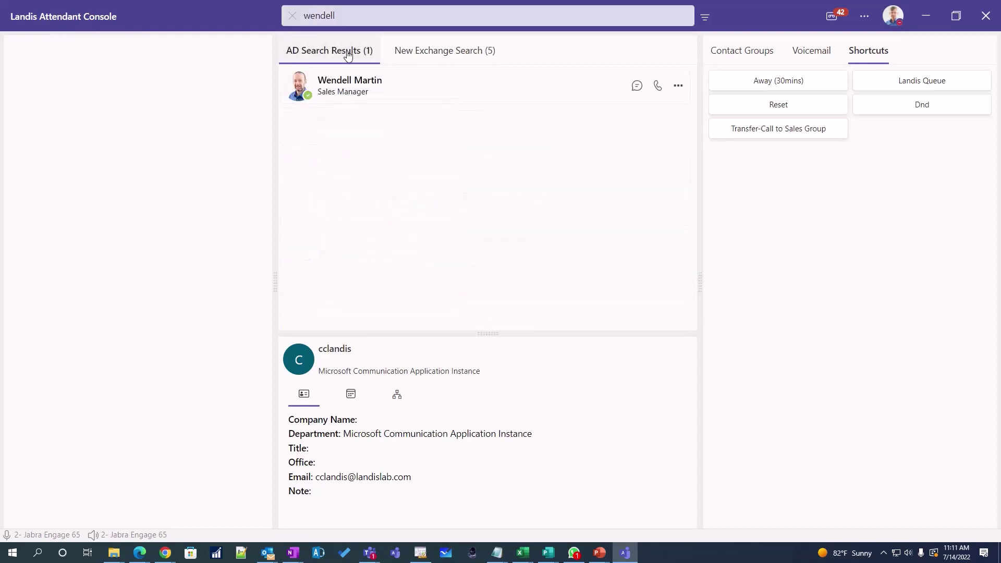
- Review the Sales Manager's contact card, calendar appointments and org chart
left_click(436, 91)
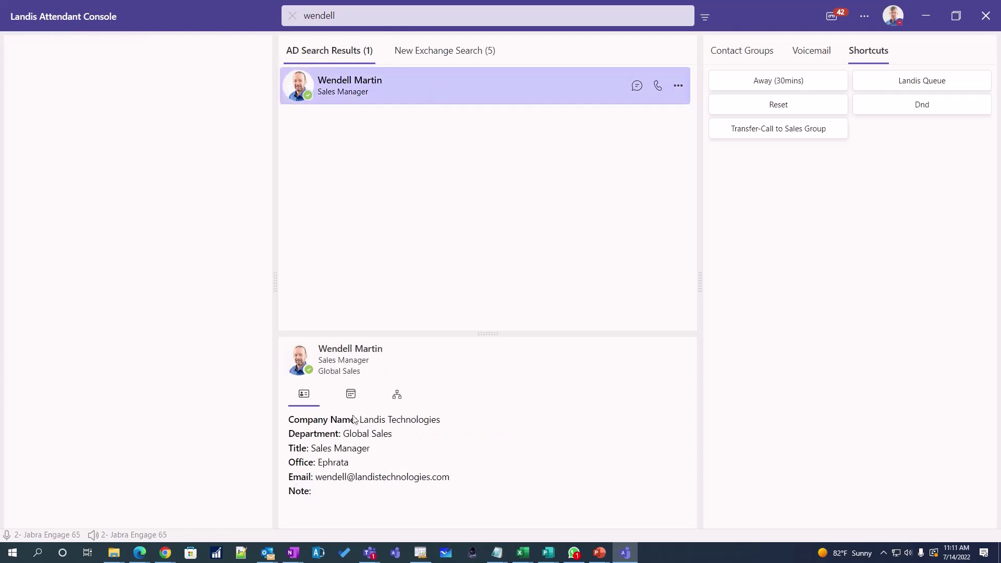
left_click(350, 394)
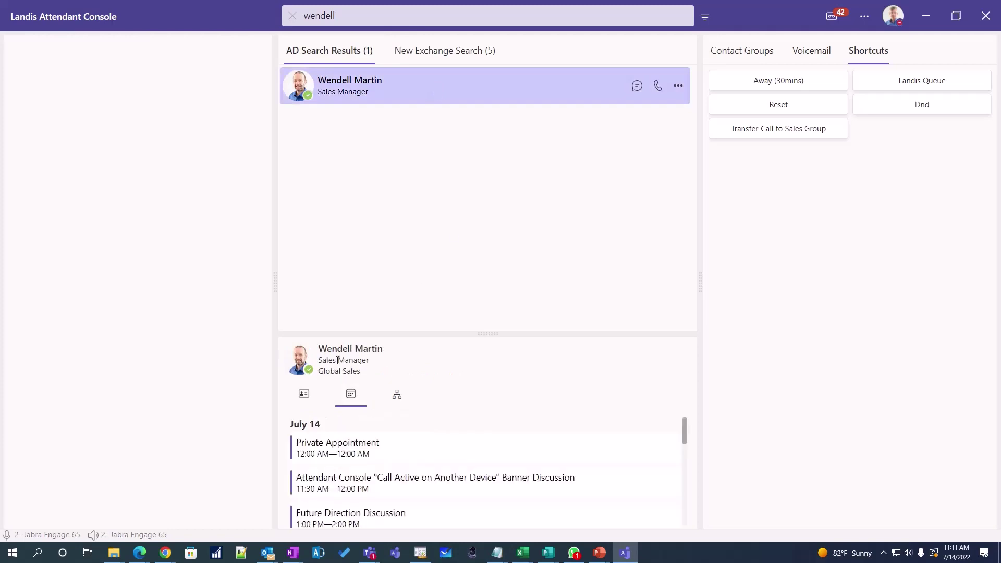
left_click(397, 394)
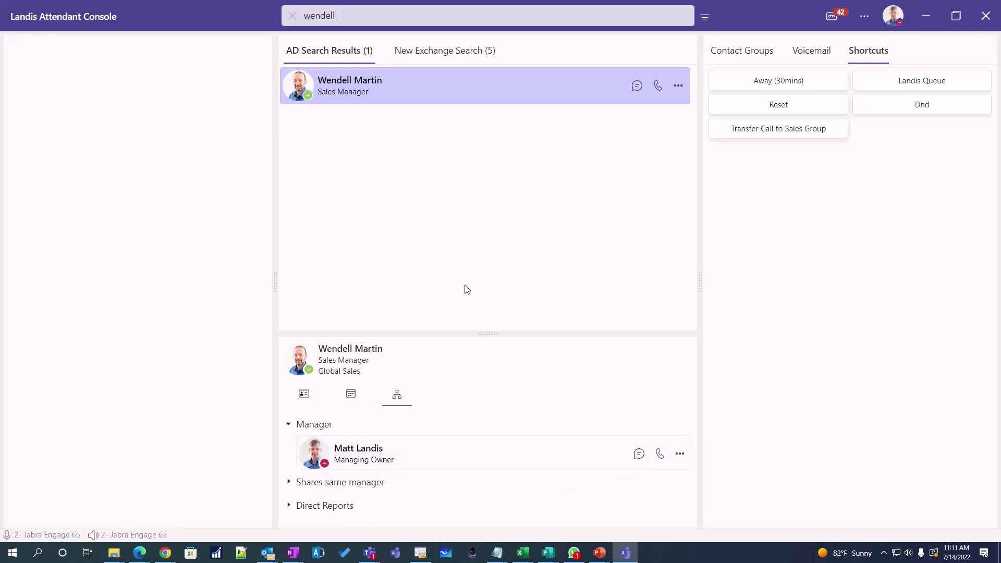
left_click(306, 393)
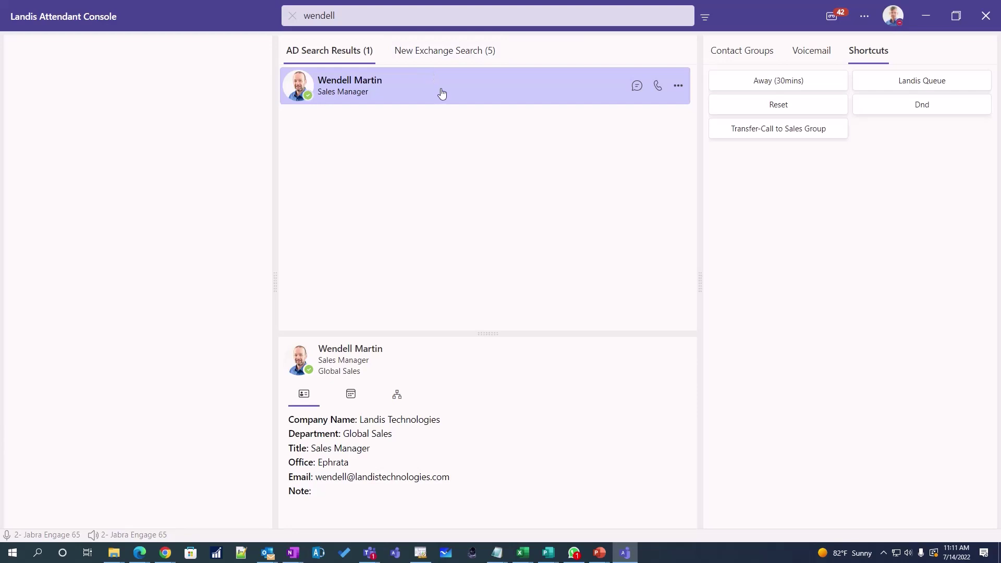
- Search for 'martin' again and scroll through the 8 directory results
left_click(740, 62)
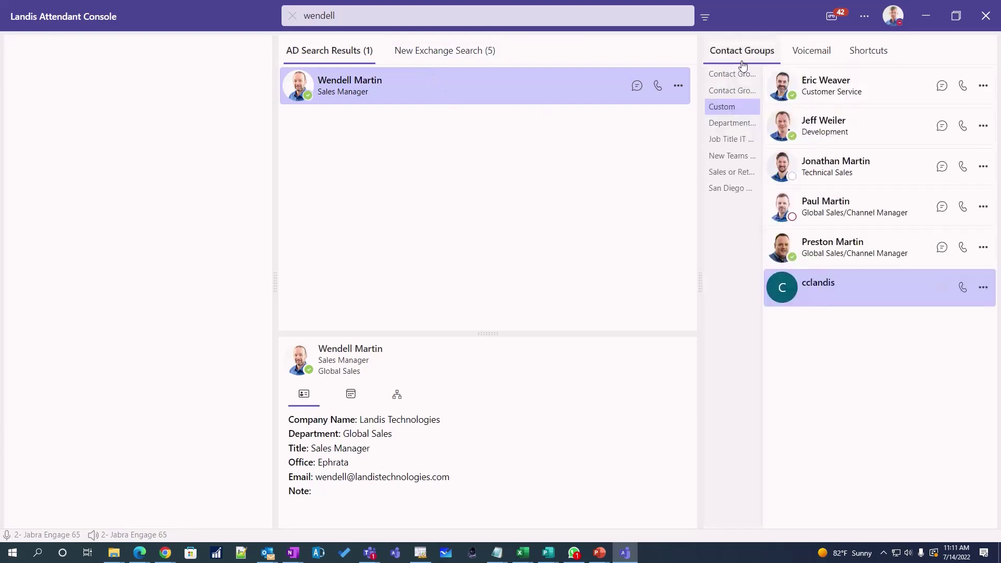
left_click_drag(373, 18, 285, 16)
type("martin")
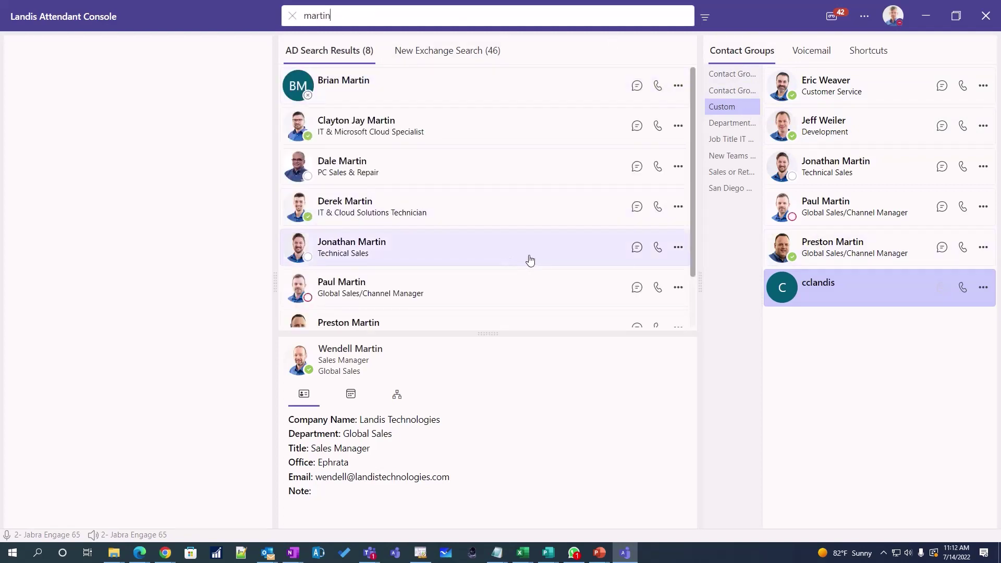
scroll(532, 253, "down", 1)
scroll(534, 249, "down", 1)
scroll(534, 249, "up", 3)
- Widen the shortcuts panel to three columns and enlarge the call pane
left_click(861, 50)
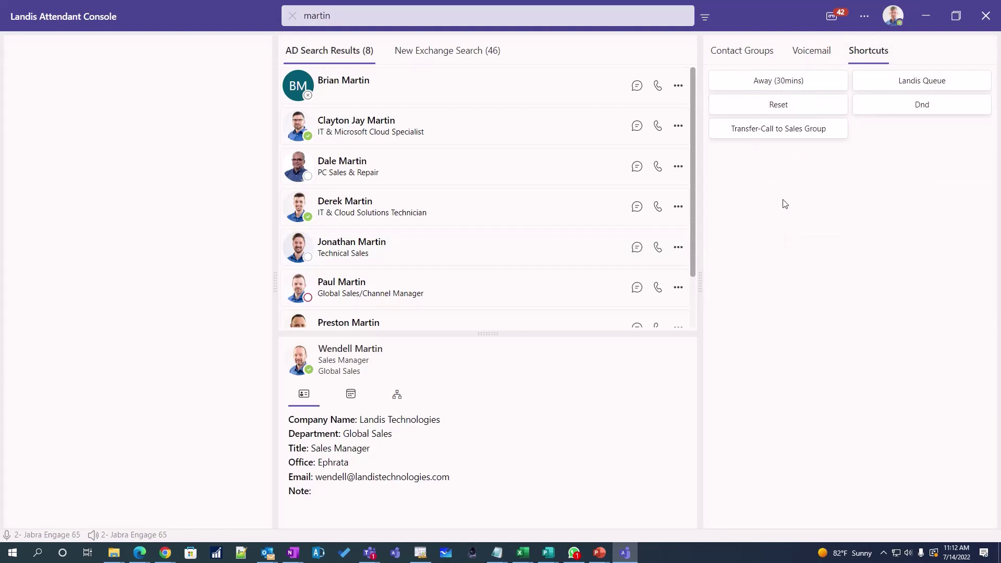
scroll(349, 247, "down", 1)
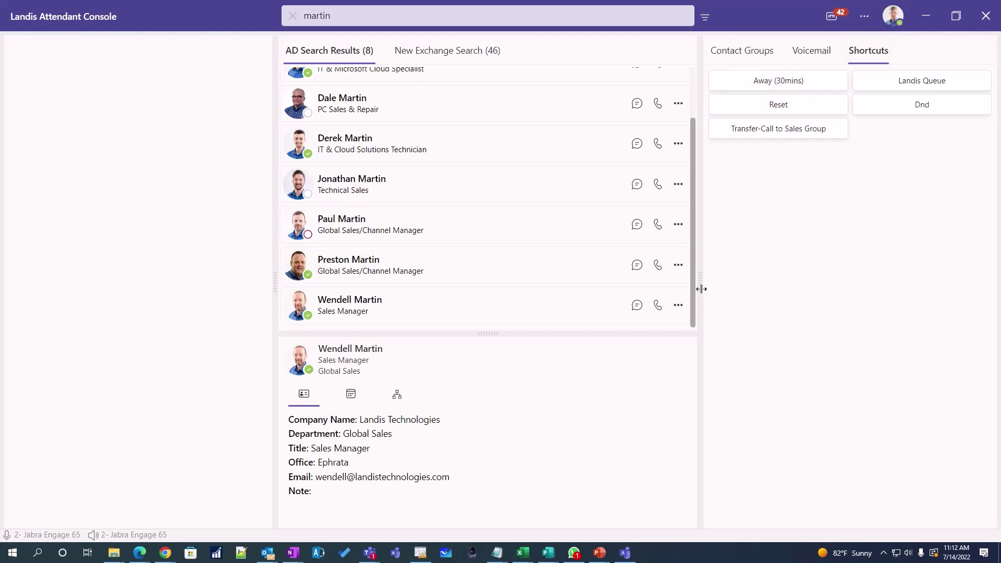
left_click_drag(701, 288, 678, 275)
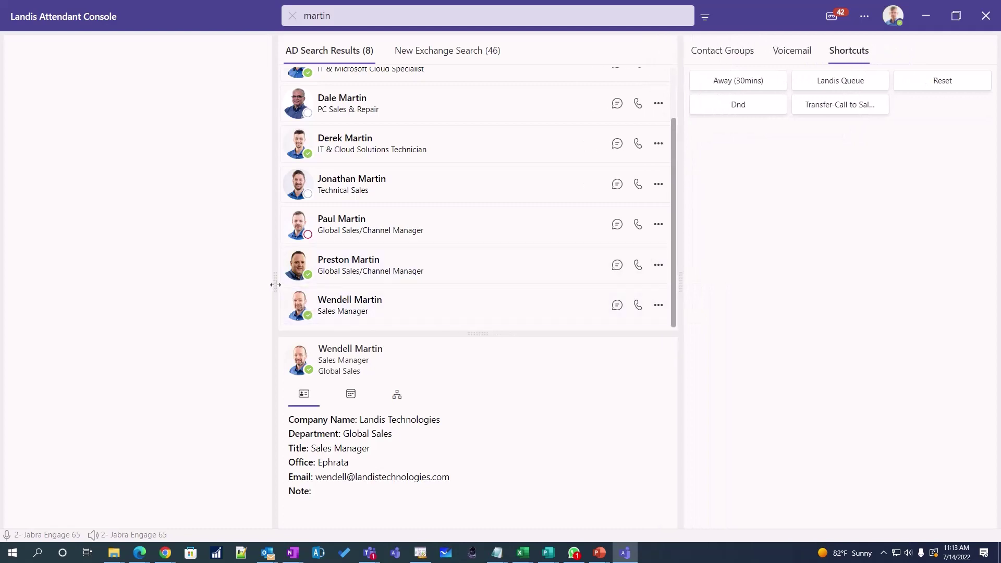
mouse_move(276, 284)
left_mouse_down()
mouse_move(307, 279)
mouse_move(295, 280)
left_mouse_up()
- Review the Configure Layout panel arrangement in Settings > Layout, then close Settings
left_click(864, 16)
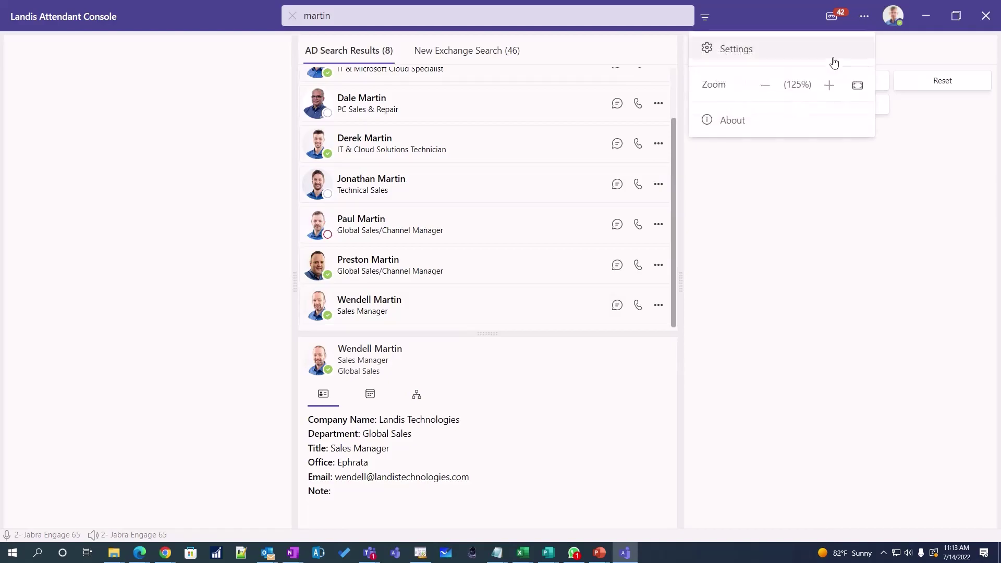
left_click(792, 58)
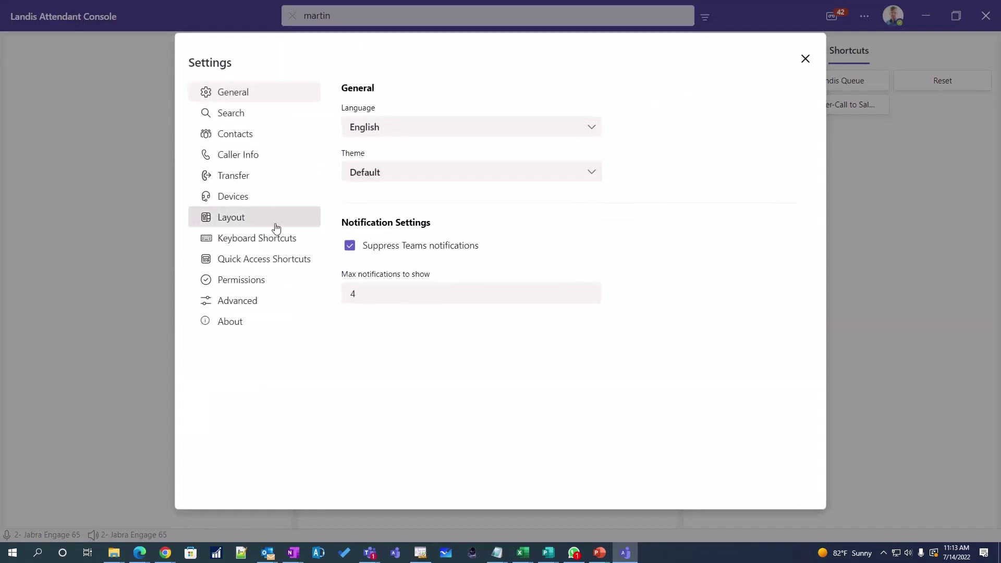
left_click(276, 226)
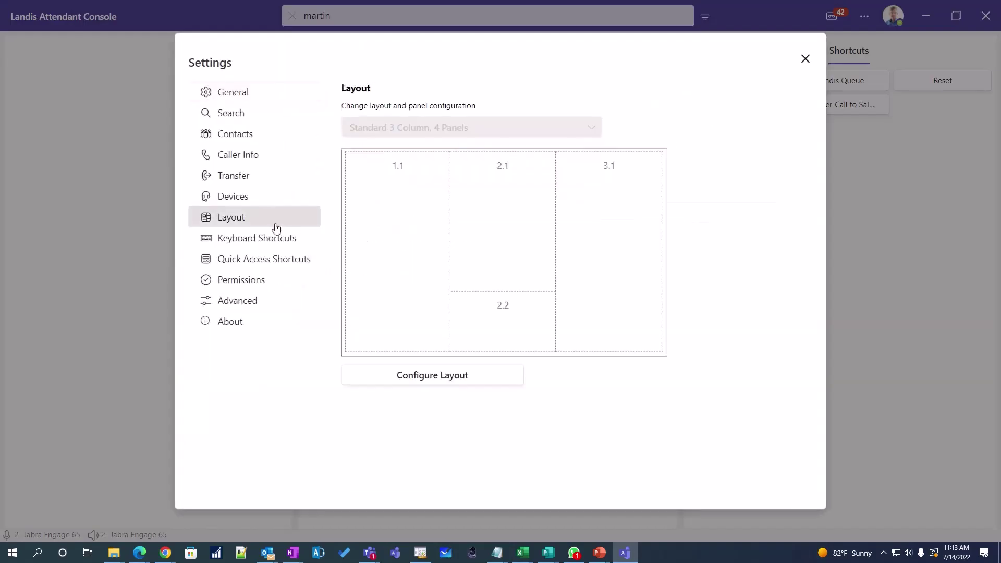
left_click(455, 382)
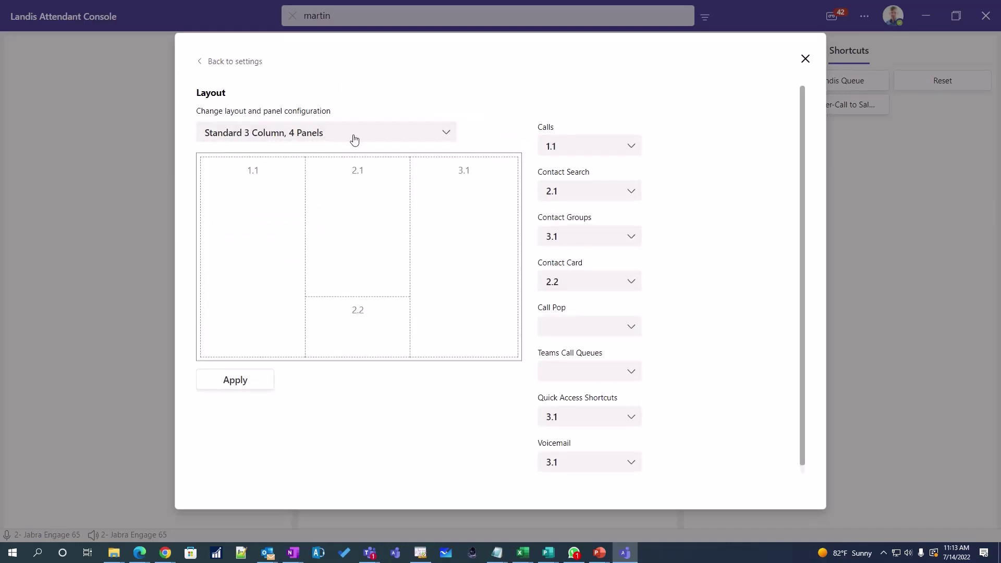
left_click(239, 62)
left_click(804, 59)
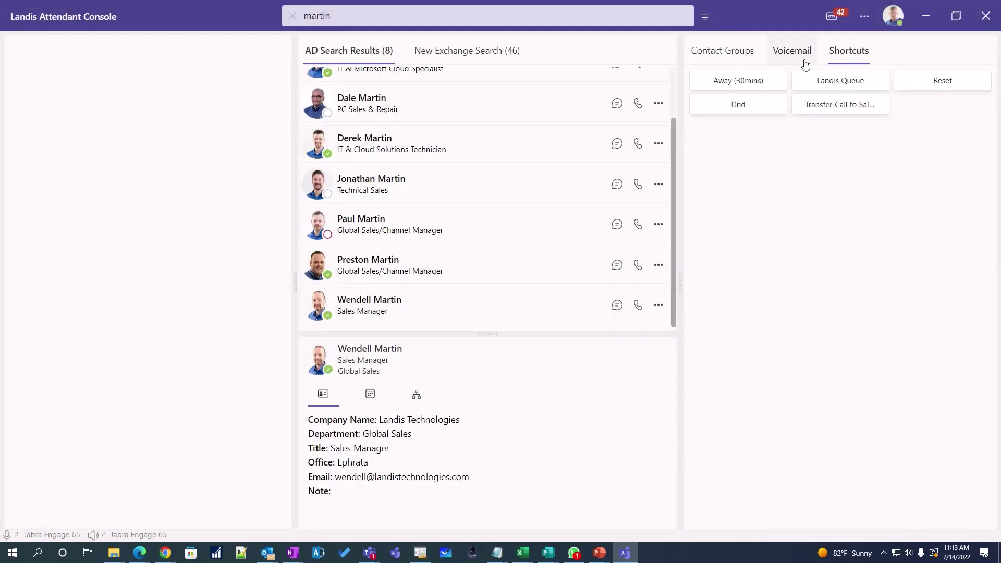
- Flip through the Voicemail, Shortcuts and Contact Groups tabs, ending on the Custom group's members
left_click(790, 52)
left_click(738, 58)
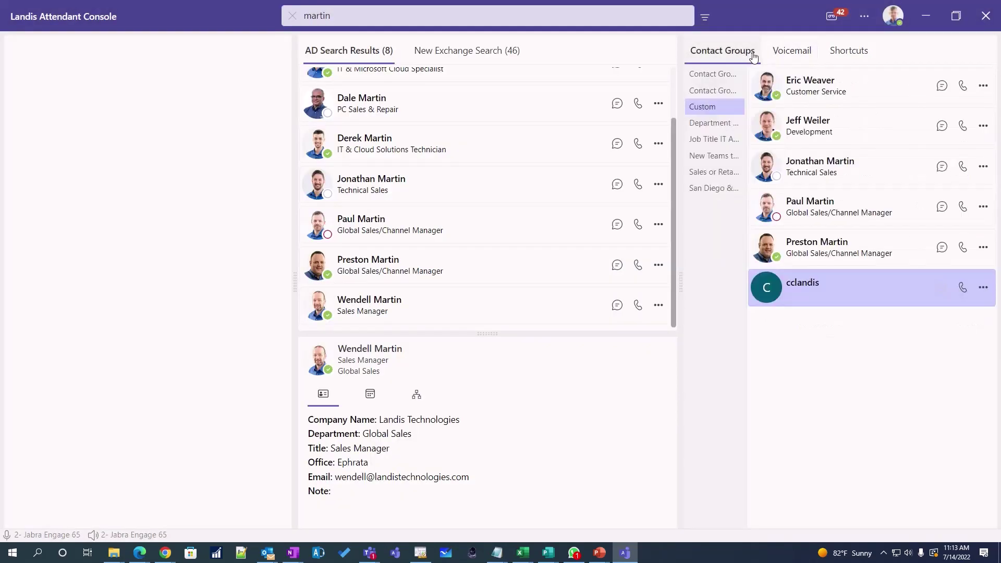
left_click(776, 55)
left_click(840, 60)
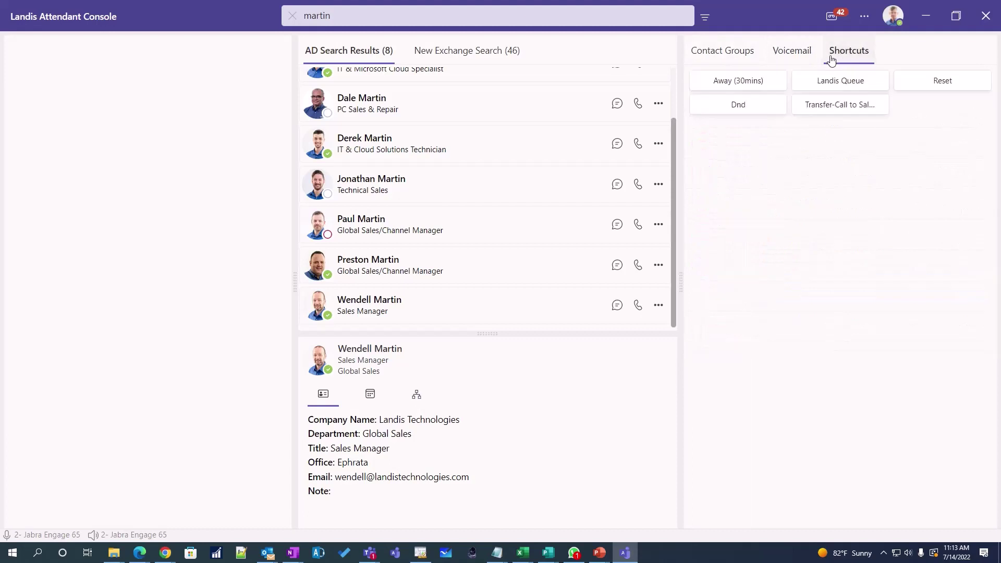
left_click(780, 56)
left_click(744, 55)
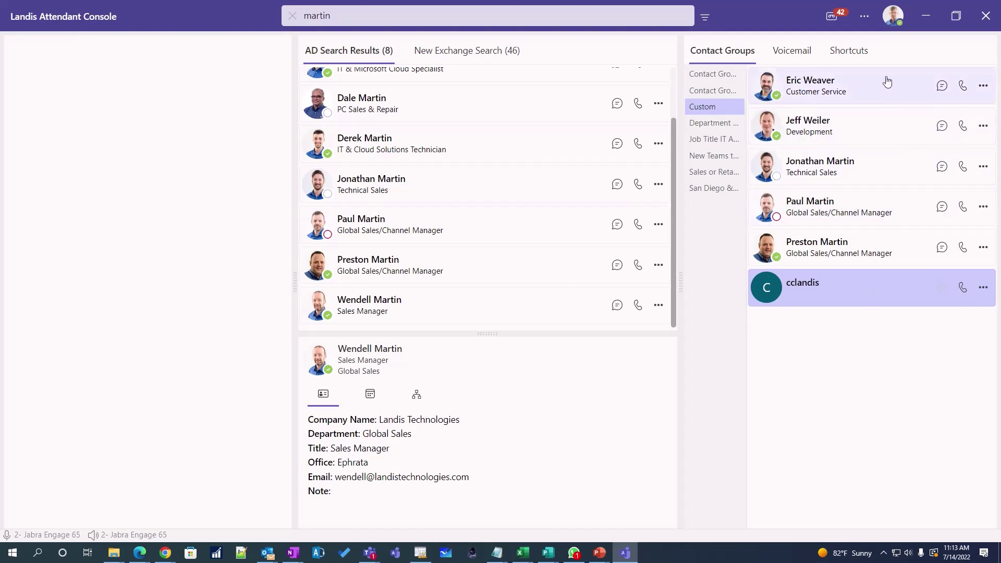
left_click(864, 18)
- Append ';CallWork' to the Customize Contact Layout Buttons setting
left_click(829, 40)
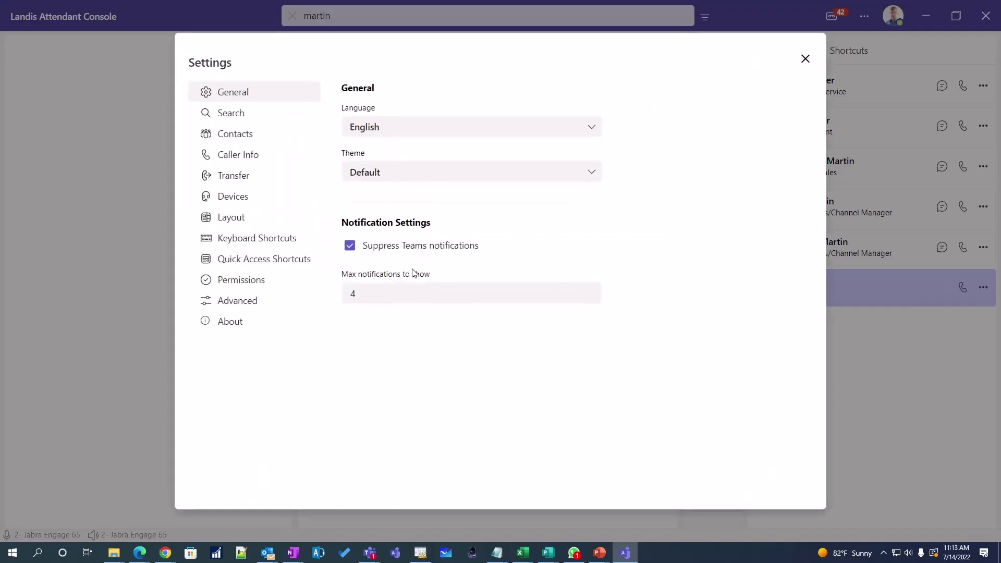
left_click(256, 134)
scroll(532, 315, "down", 1)
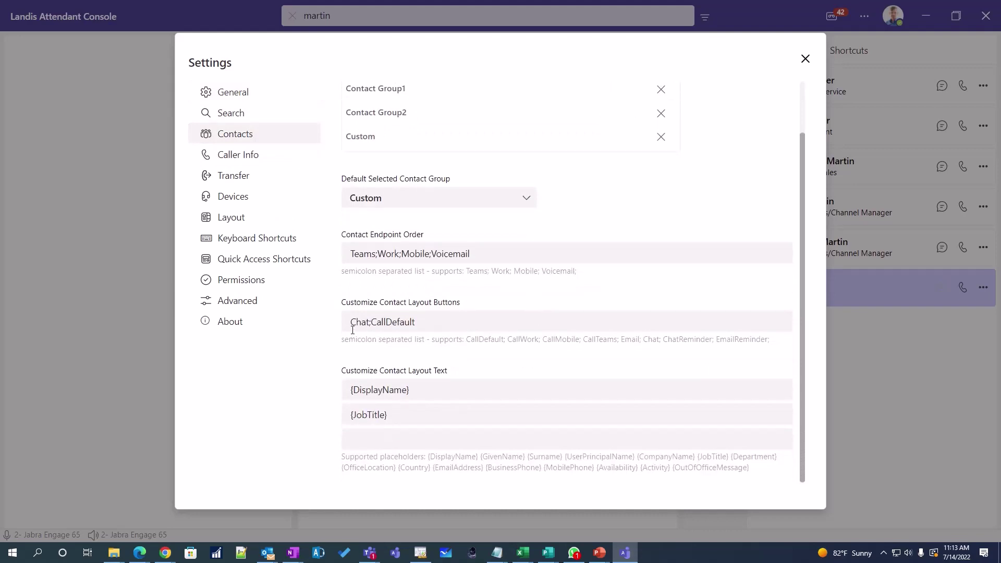
left_click(441, 324)
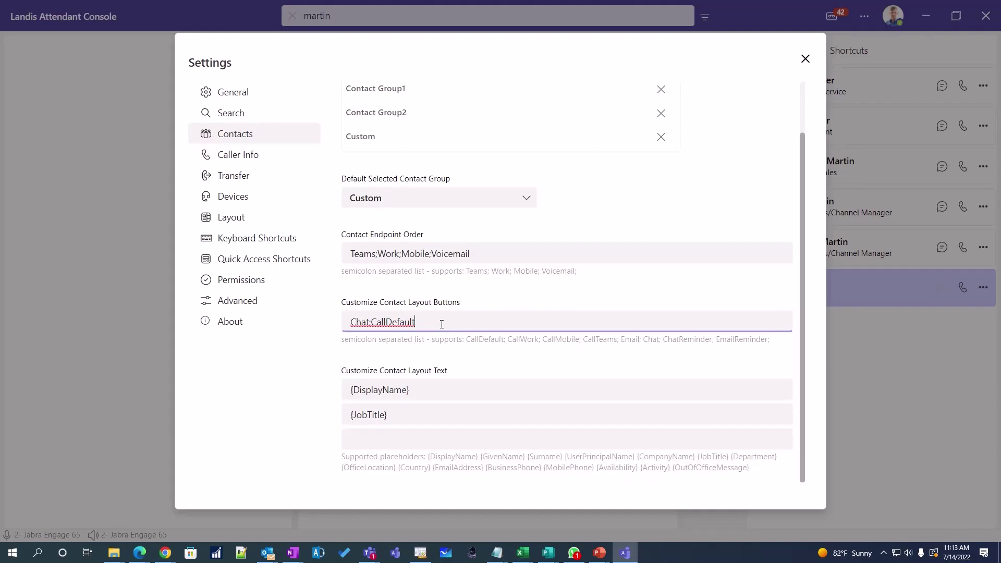
type(";CallWork")
key("Tab")
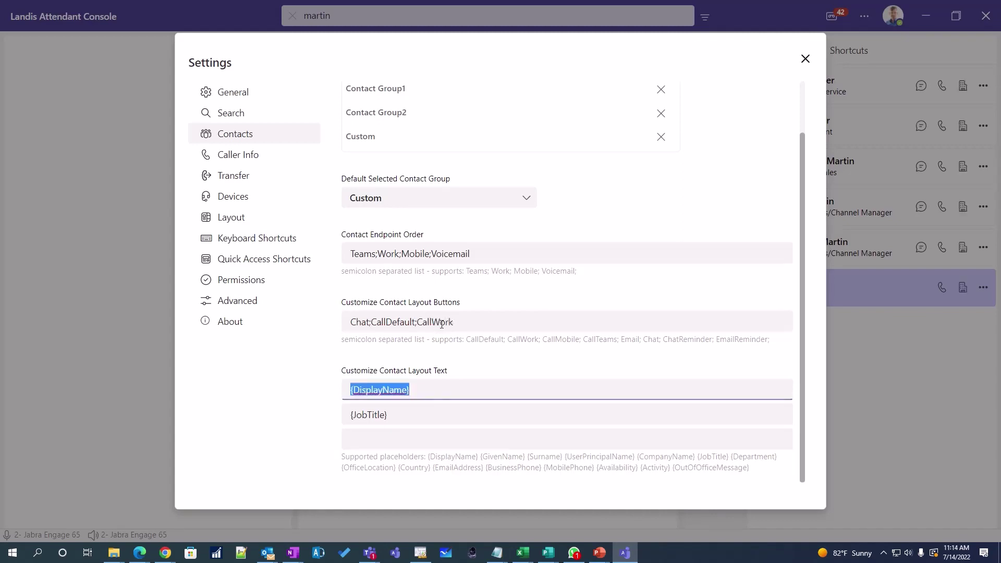
left_click(805, 58)
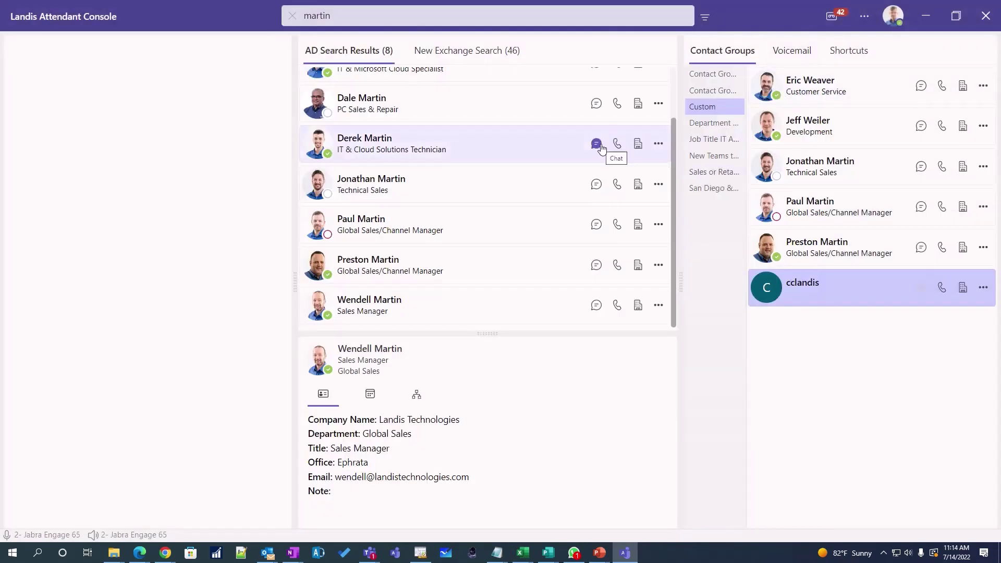
- Add CallMobile to the contact layout buttons, giving Chat;CallDefault;CallWork;CallMobile
left_click(864, 17)
left_click(809, 51)
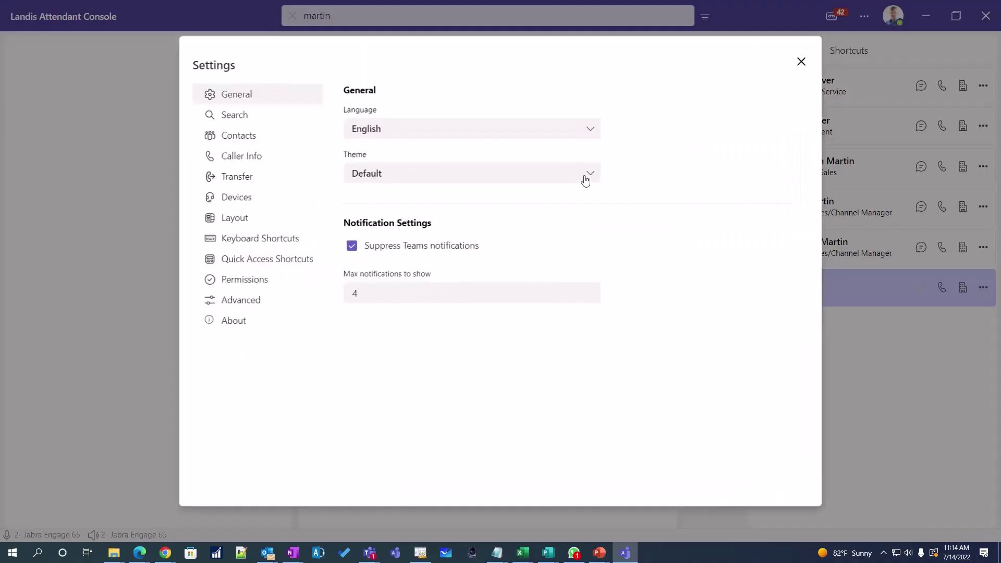
left_click(254, 137)
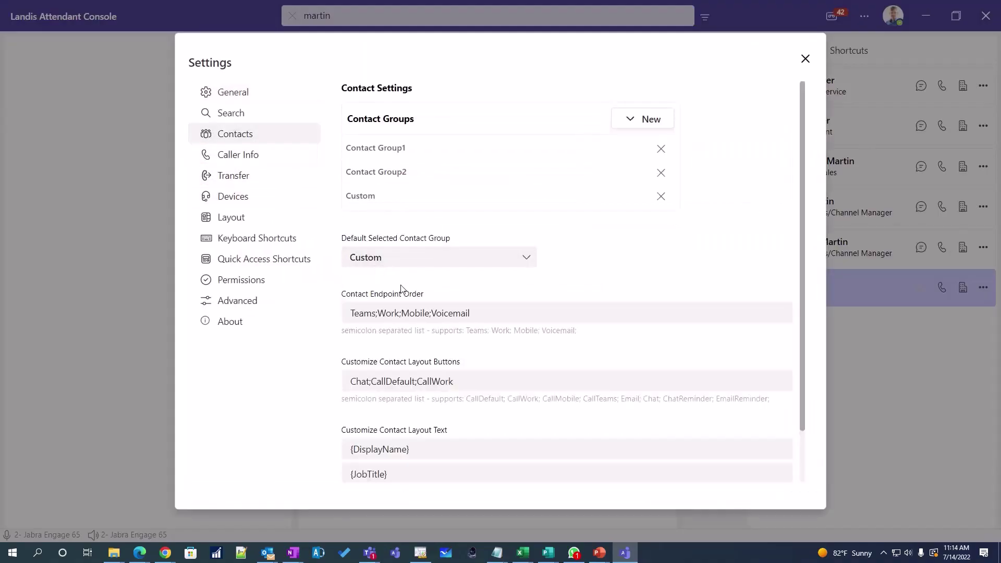
left_click(474, 385)
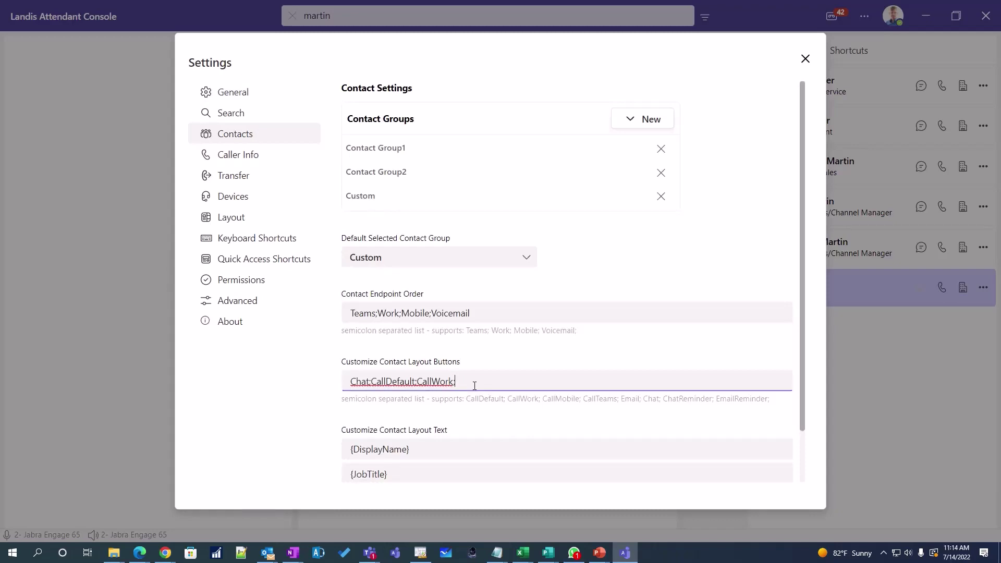
type("CallMobile")
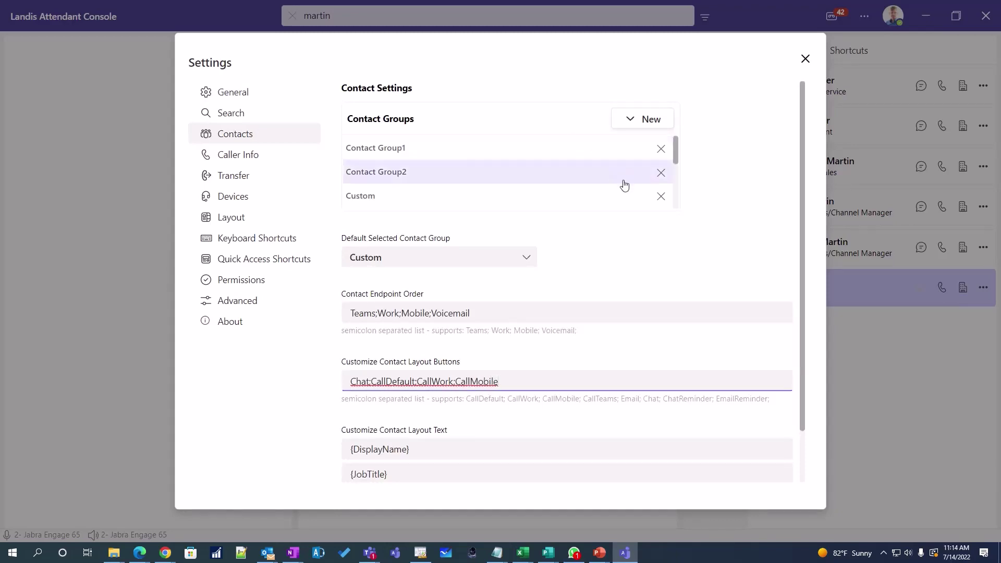
key("Tab")
left_click(806, 59)
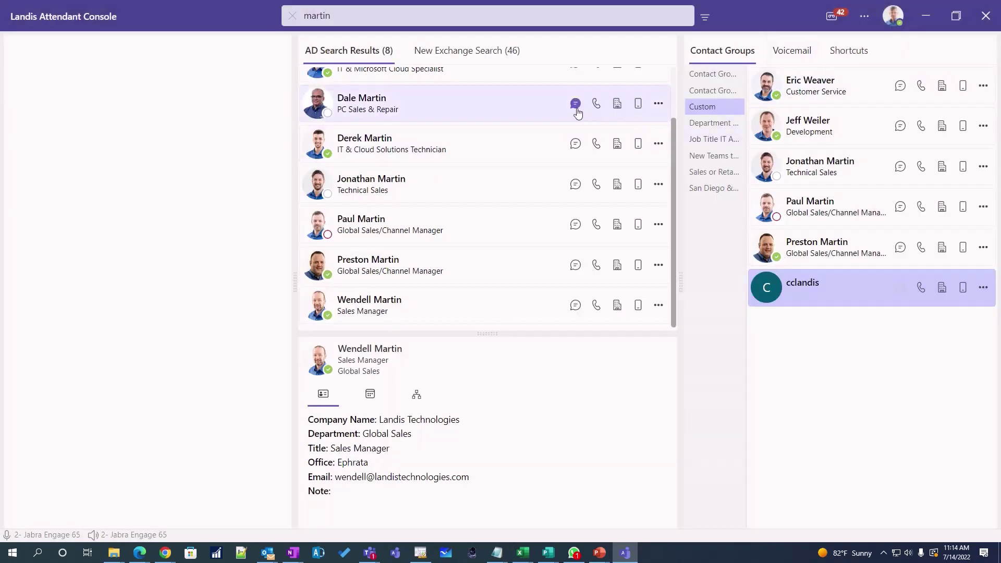
- Show the PC Sales & Repair contact's card and look over its options menu
left_click(661, 108)
left_click(659, 104)
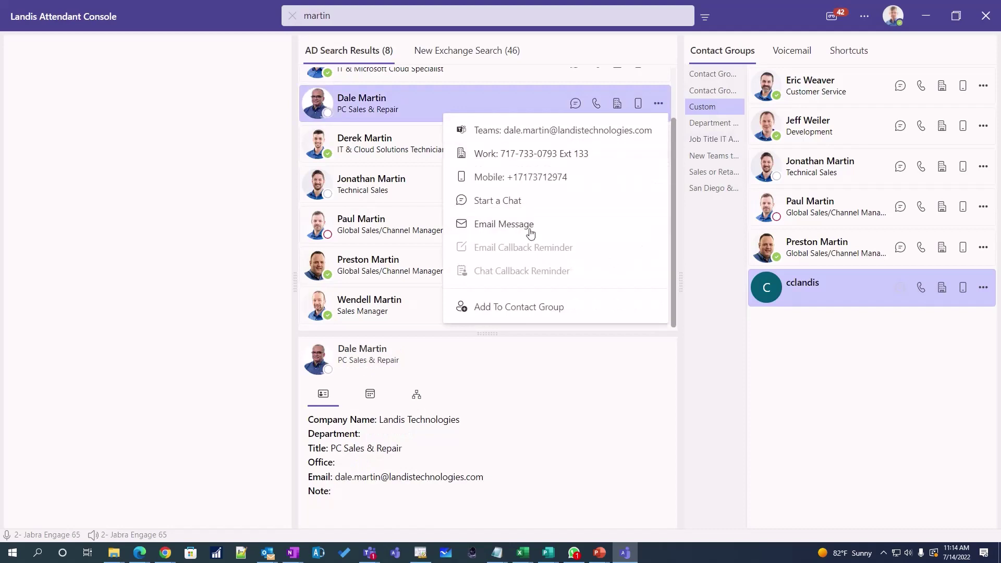
left_click(242, 210)
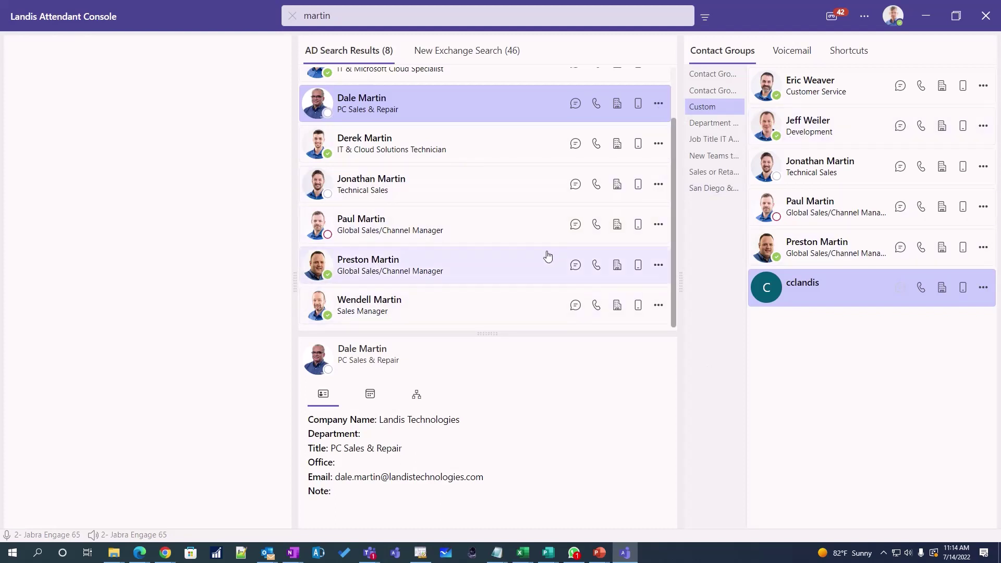
left_click(864, 16)
- Review the Transfer and Keyboard Shortcuts pages in Settings
left_click(811, 49)
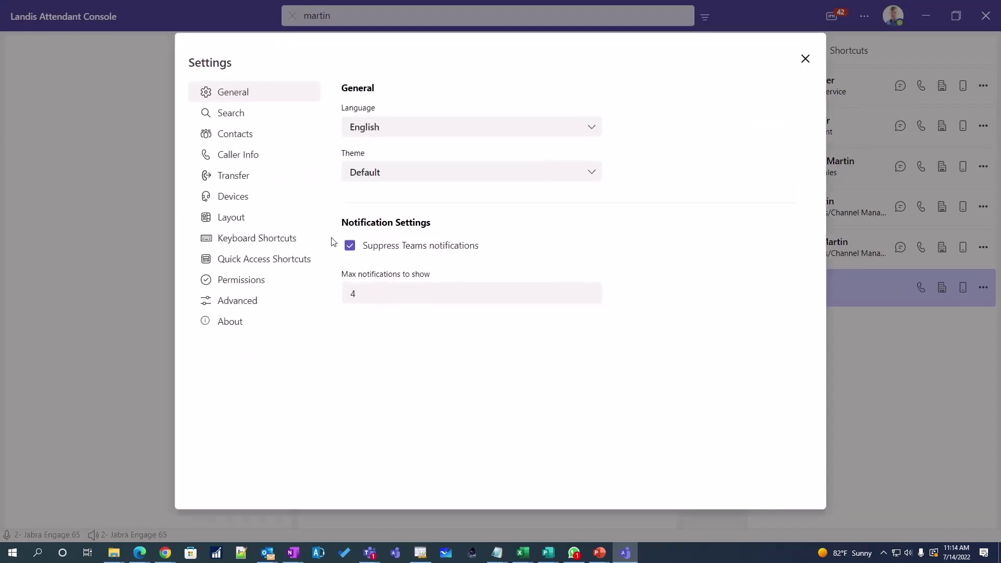
left_click(239, 174)
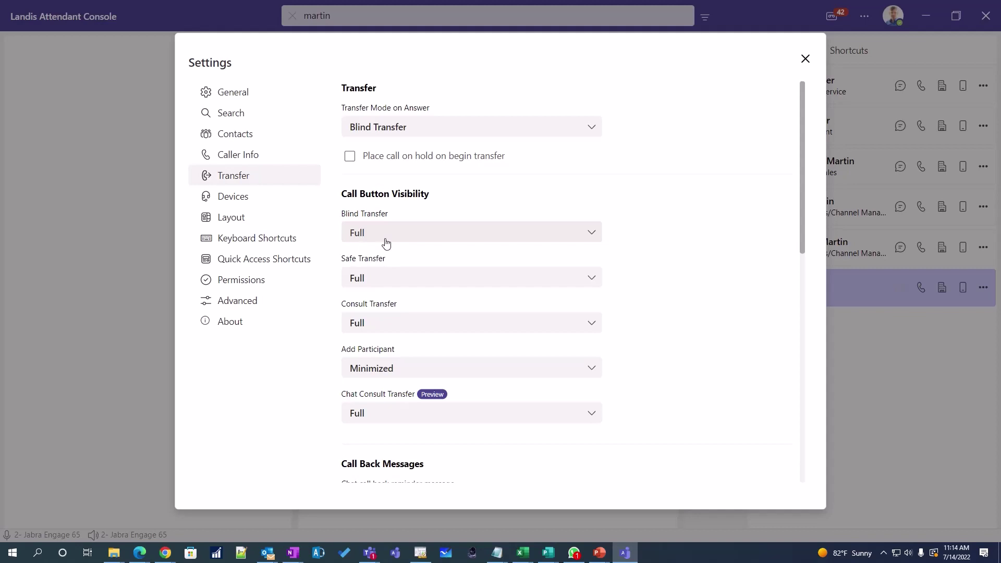
left_click(245, 246)
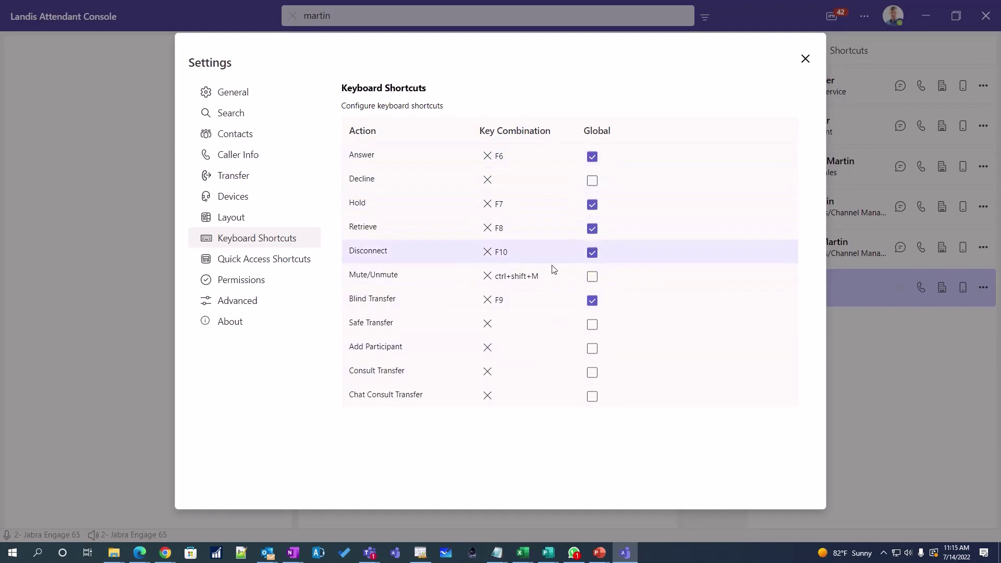
- Browse the Quick Access Shortcuts list and its New shortcut types, then close Settings
left_click(264, 258)
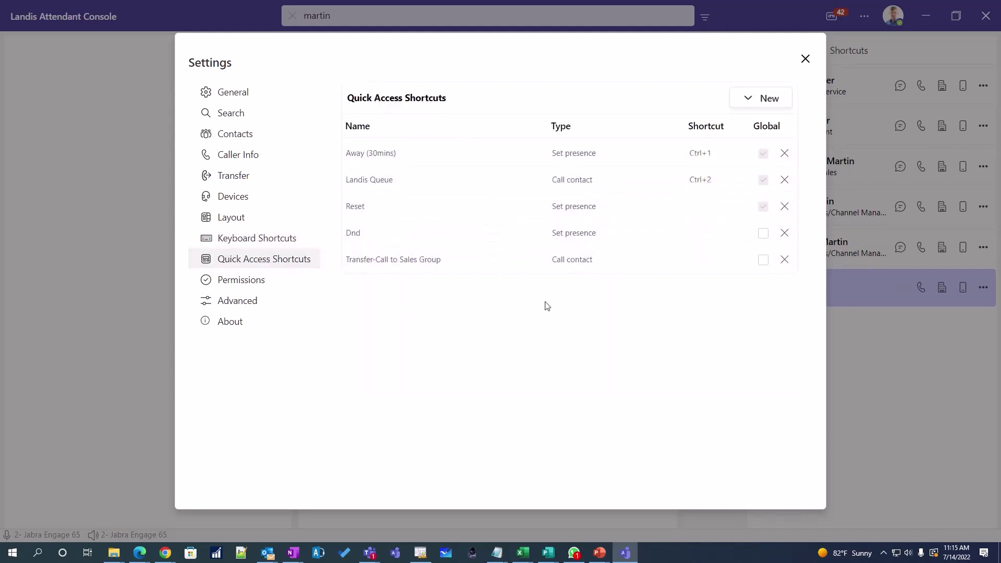
left_click(746, 106)
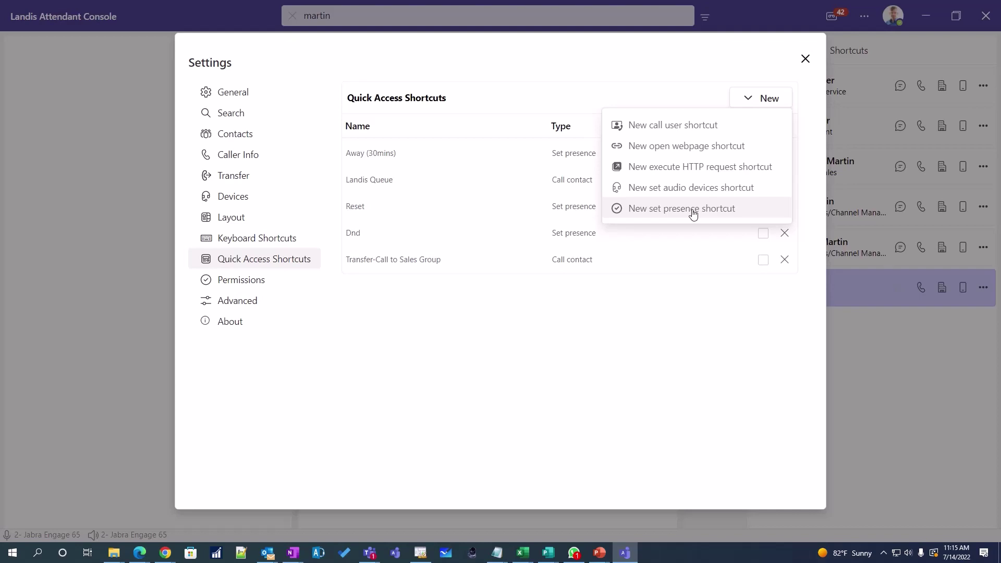
left_click(632, 354)
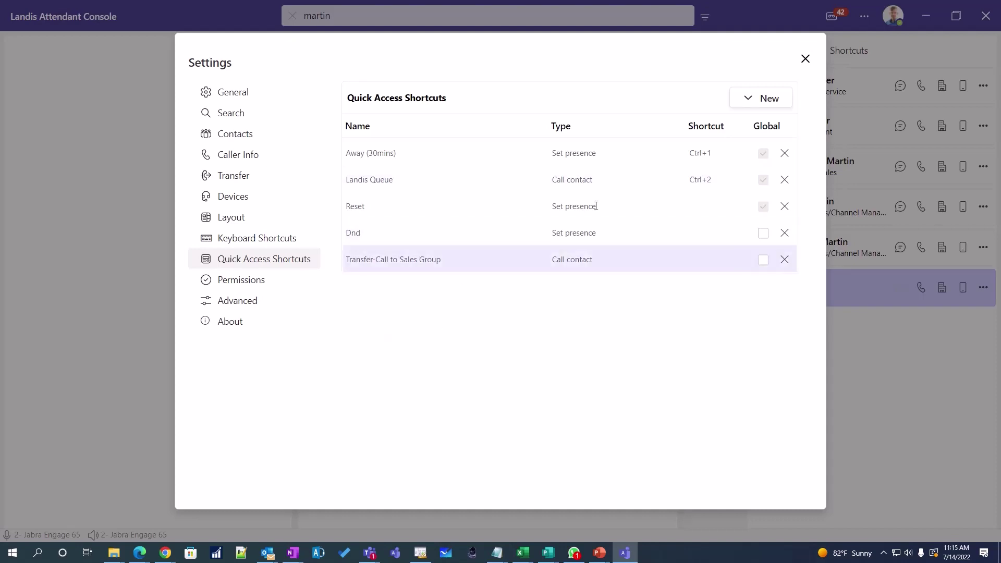
left_click(804, 59)
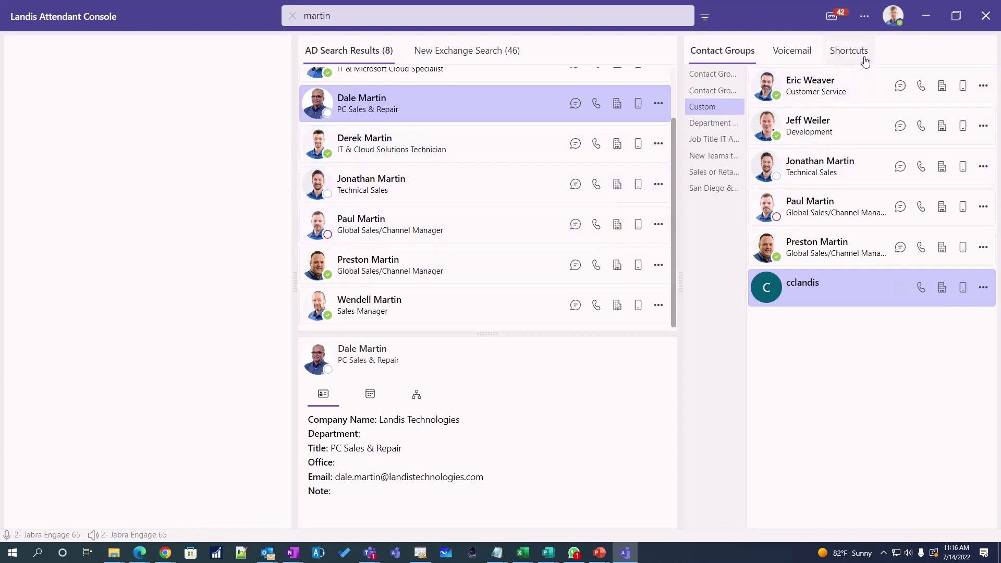
- Place a test call to the application instance contact and mute it
left_click(864, 16)
left_click(816, 46)
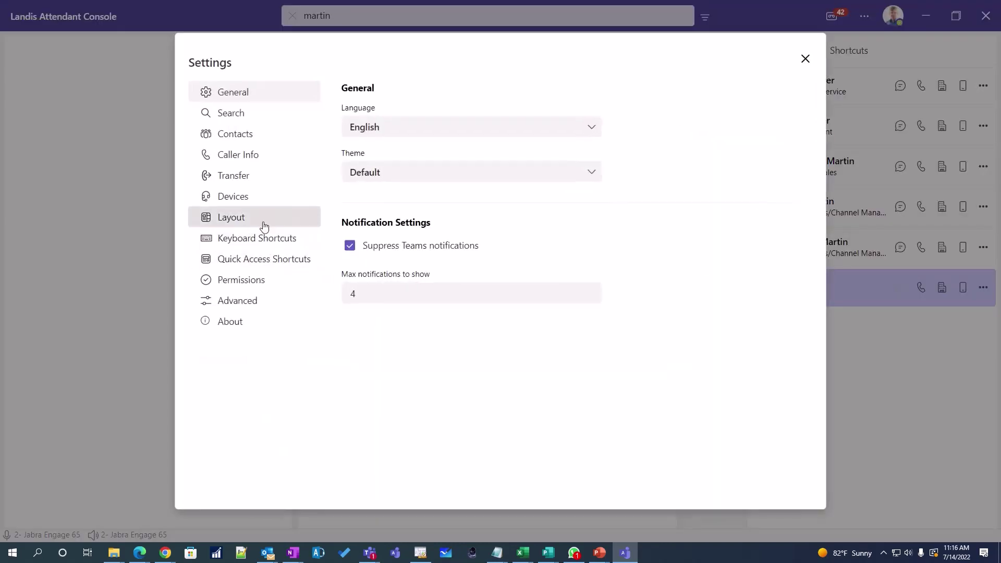
left_click(836, 391)
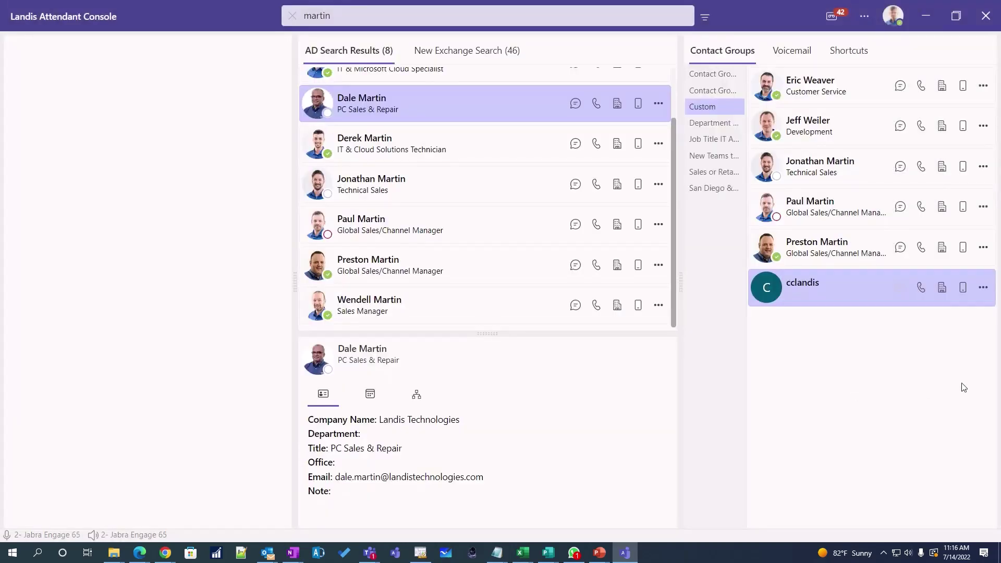
left_click(921, 287)
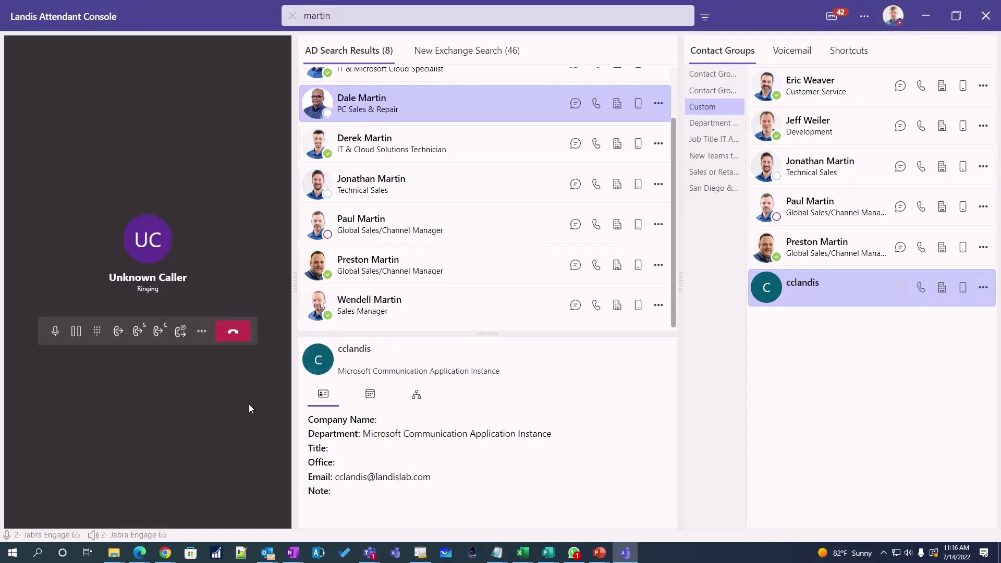
left_click(56, 332)
- Send the sales manager a Chat Callback Reminder about the caller, then hang up
left_click(658, 266)
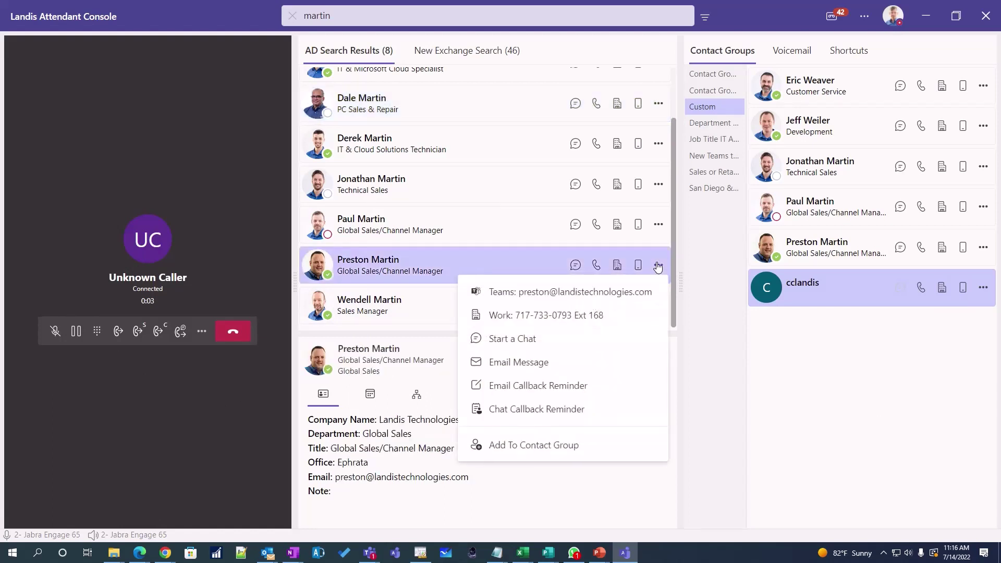
left_click(567, 409)
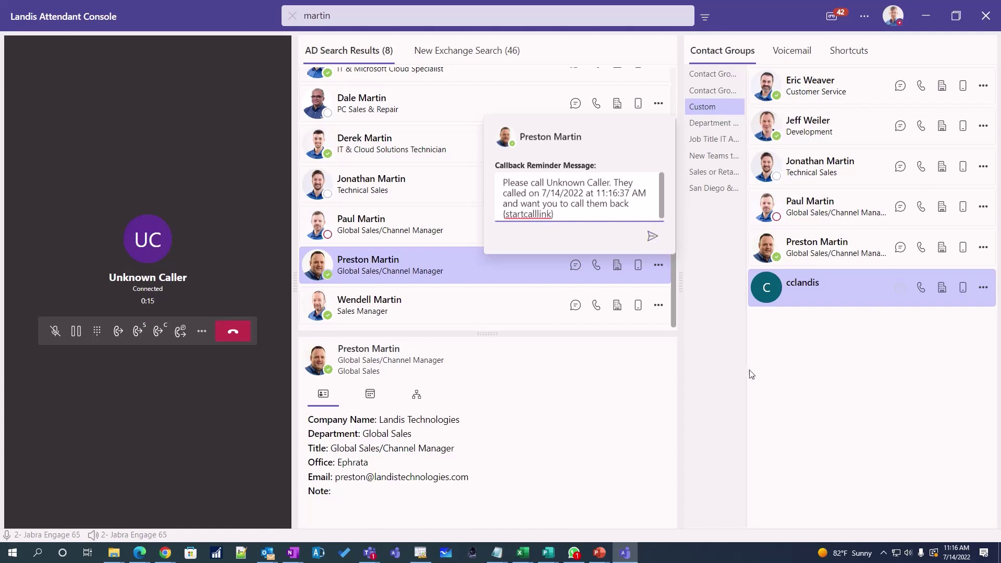
left_click(772, 380)
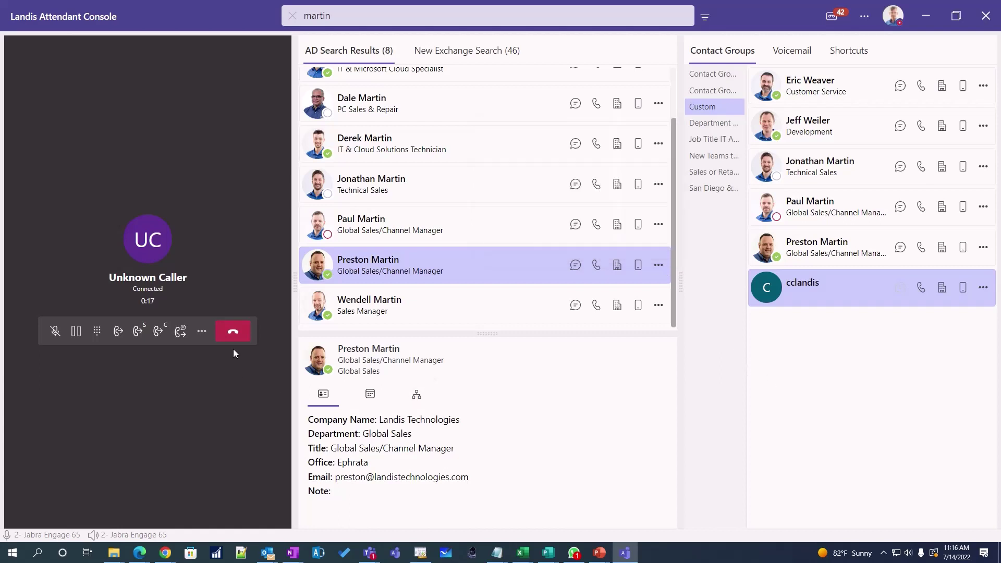
left_click(233, 332)
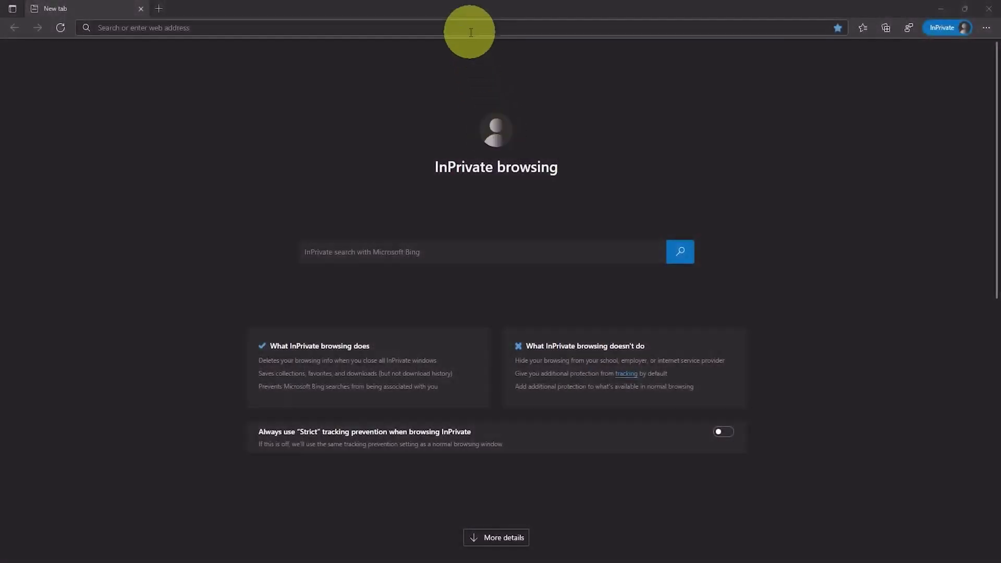
- Load ac.landis.cloud in the InPrivate window and launch Admin Consent from the page footer
left_click(470, 32)
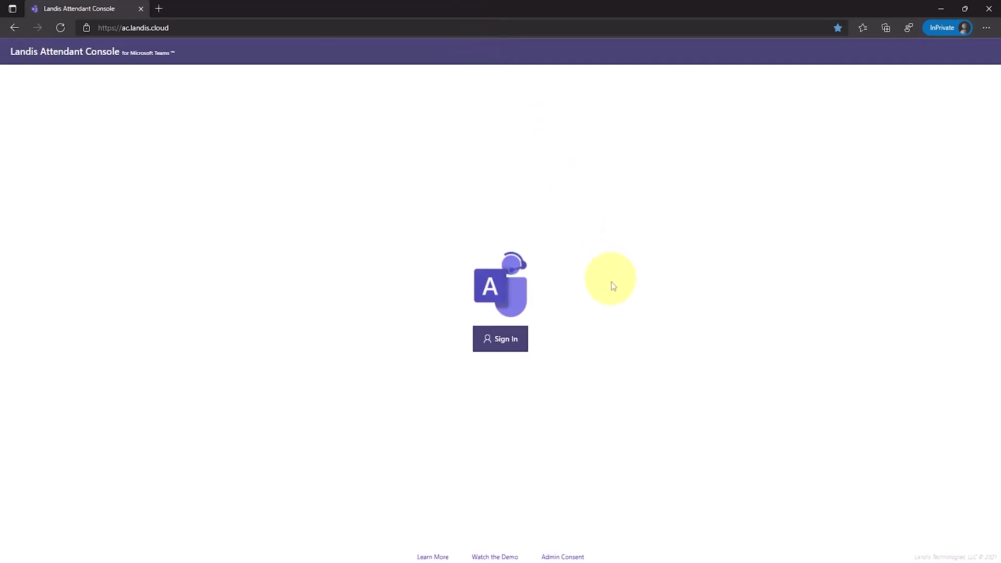
left_click(564, 557)
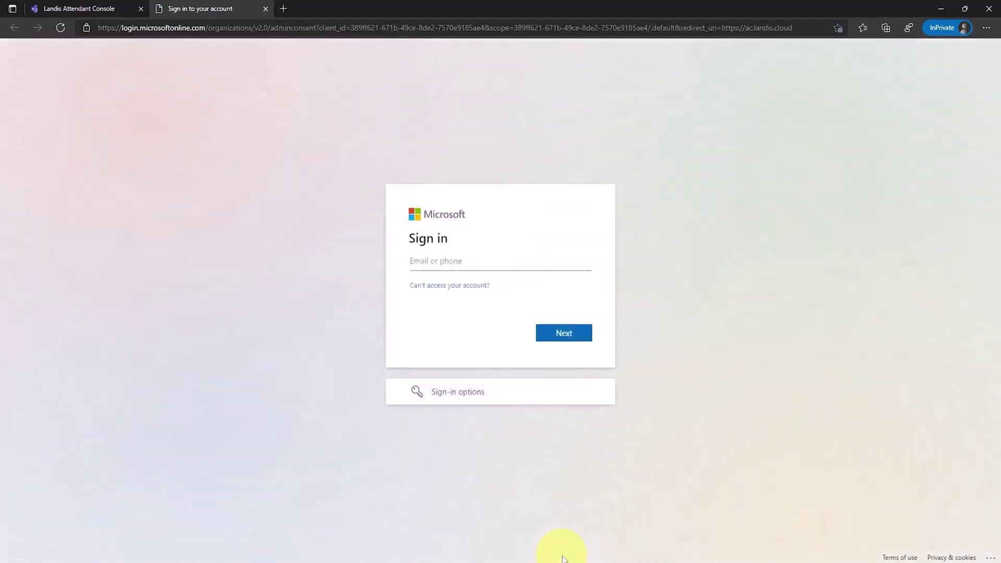
- Sign in with the tenant admin's e-mail and saved password, then accept the organization-wide permissions
key("ctrl+v")
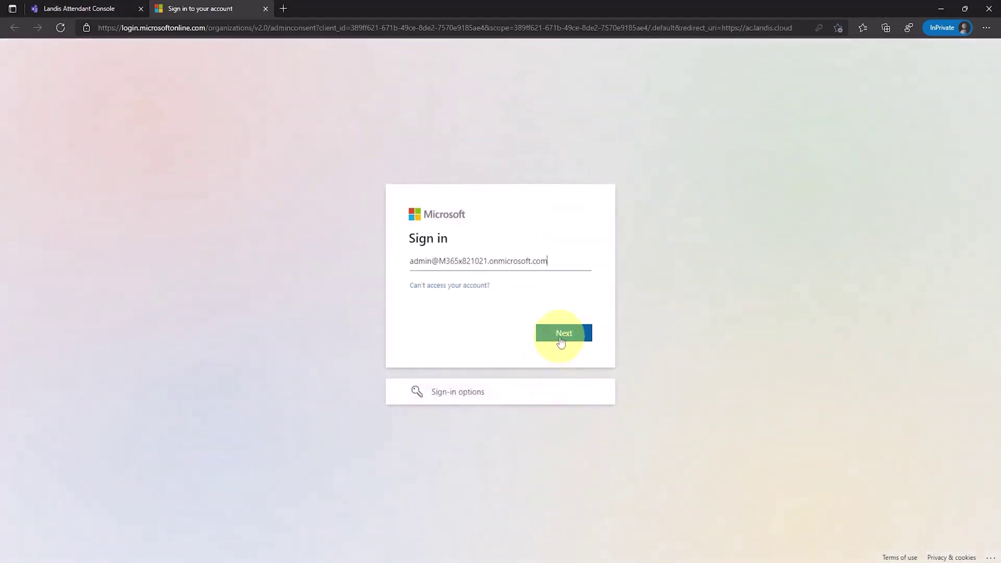
left_click(563, 334)
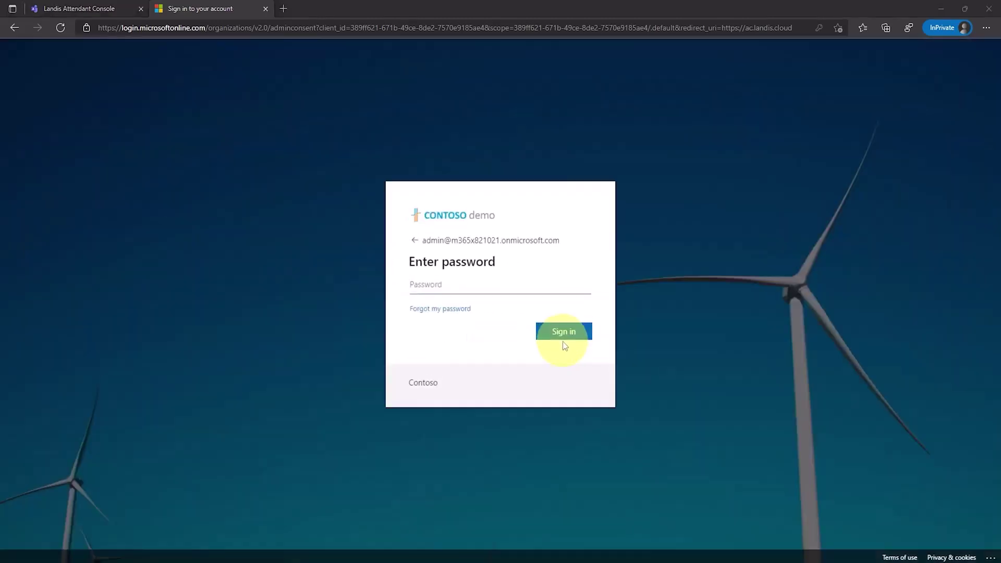
left_click(527, 292)
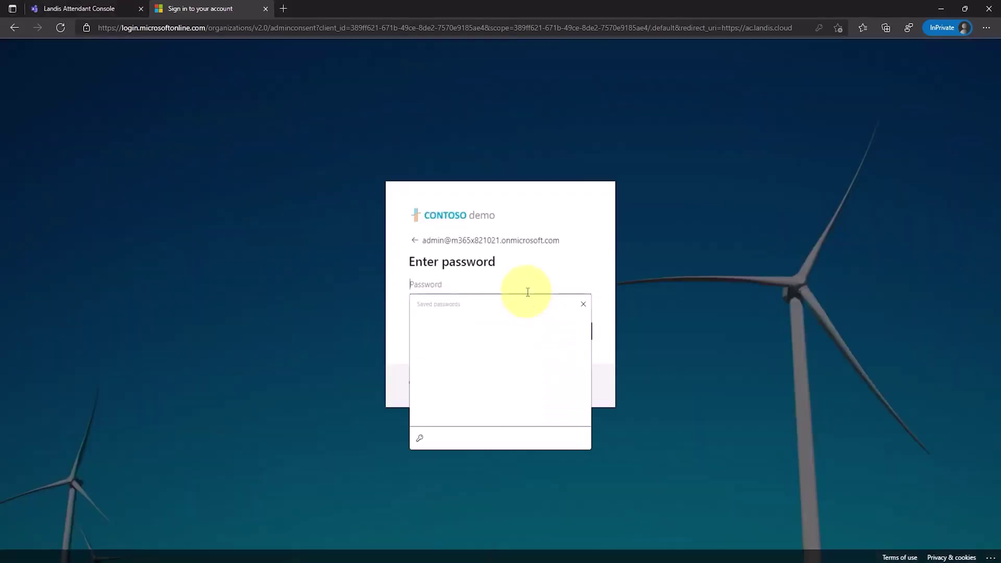
left_click(542, 313)
left_click(570, 332)
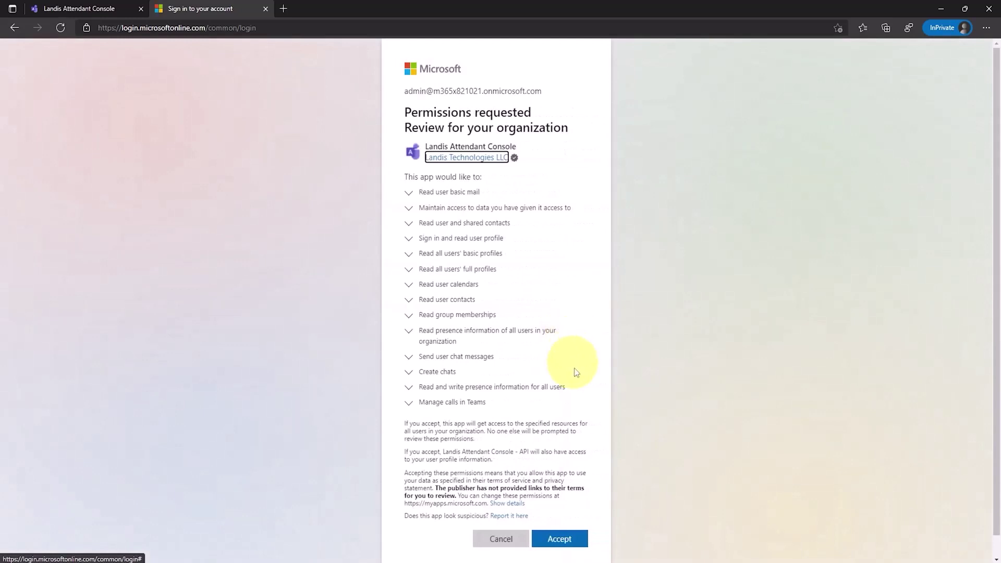
left_click(568, 541)
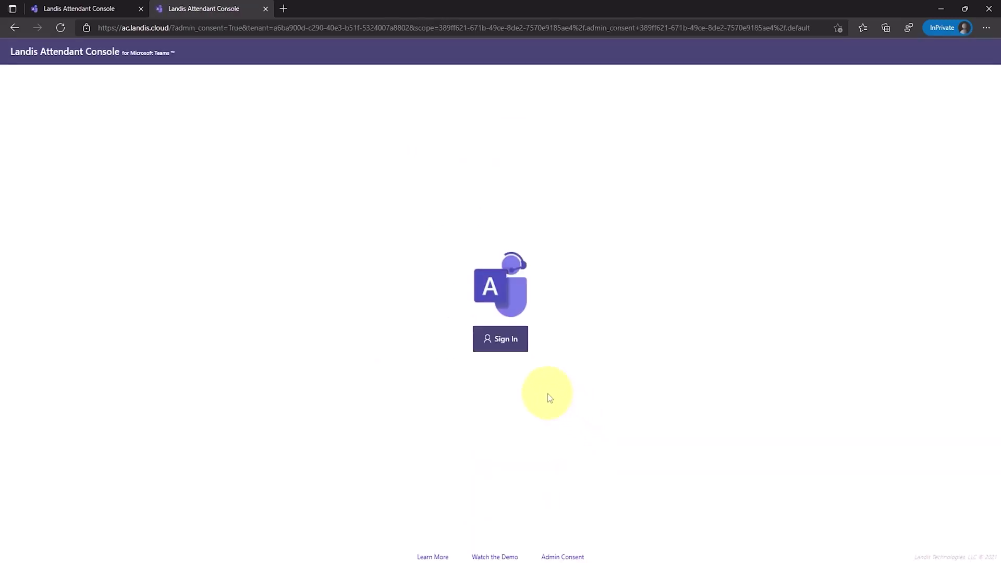
- Sign in to the console using the already signed-in admin account
left_click(503, 345)
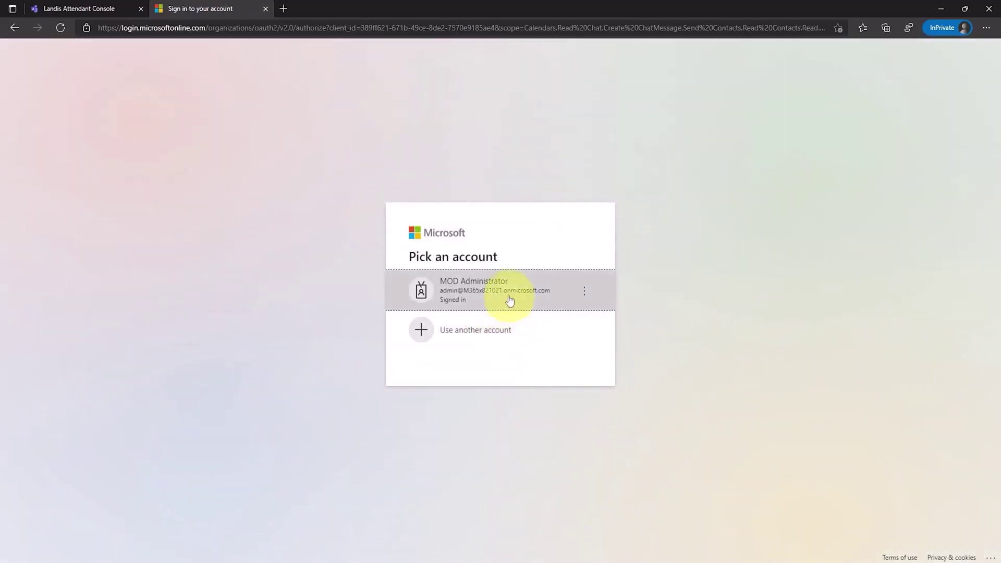
left_click(508, 295)
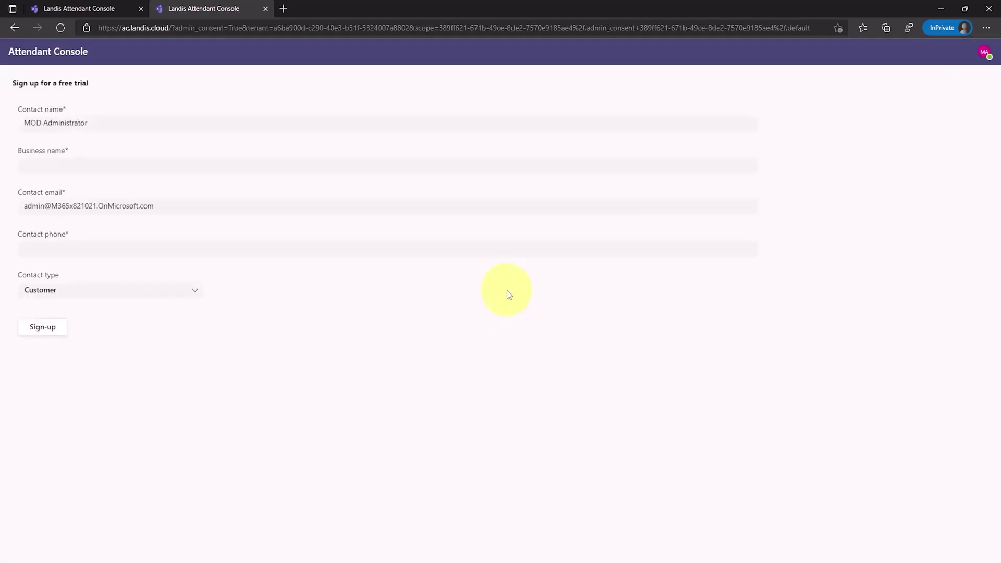
- Enter 'Demo Test' as the business name, keeping the prefilled contact name and e-mail
left_click(201, 126)
left_click(203, 211)
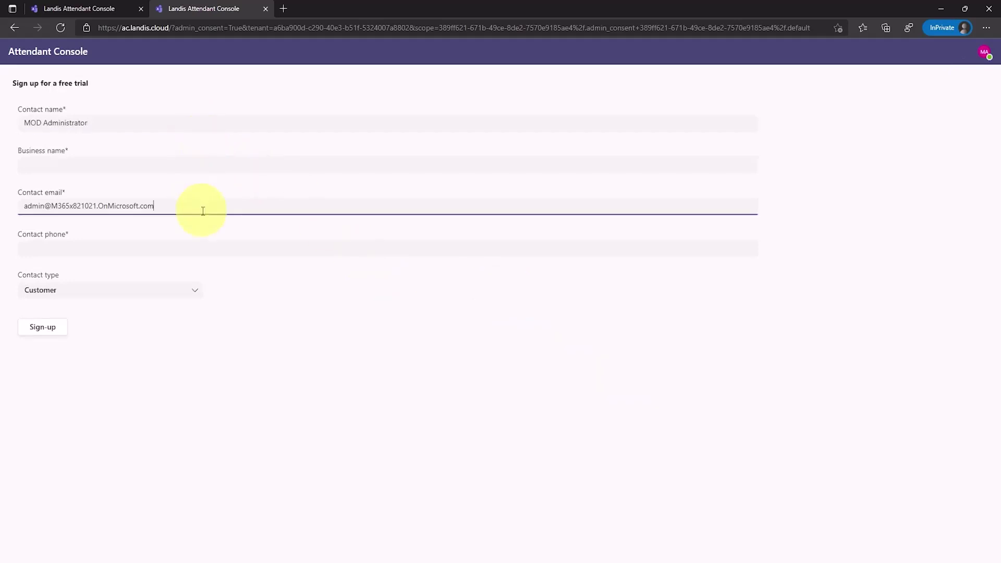
left_click(210, 165)
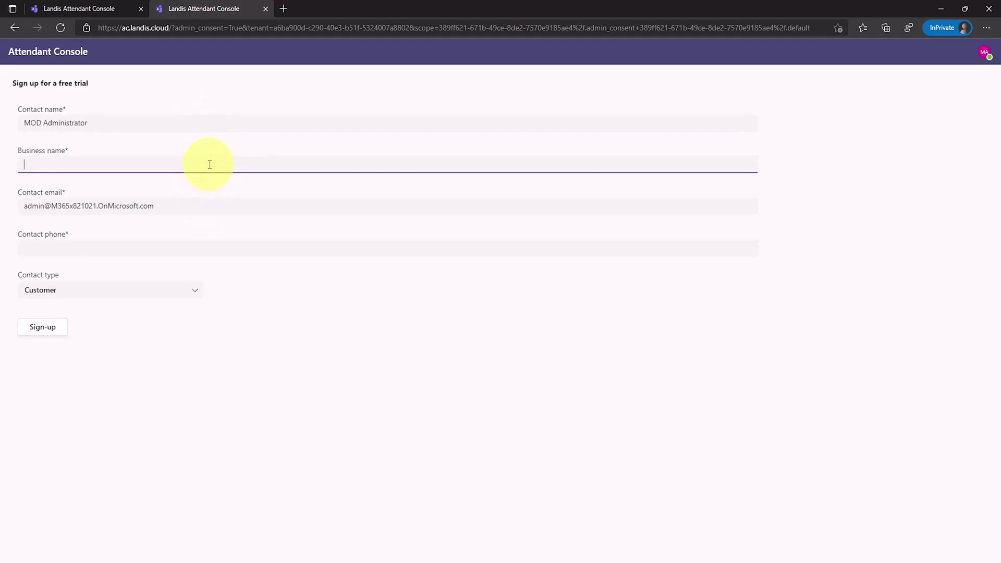
type("Demo Test")
- Fill in the contact phone number and keep Customer as the contact type
left_click(209, 251)
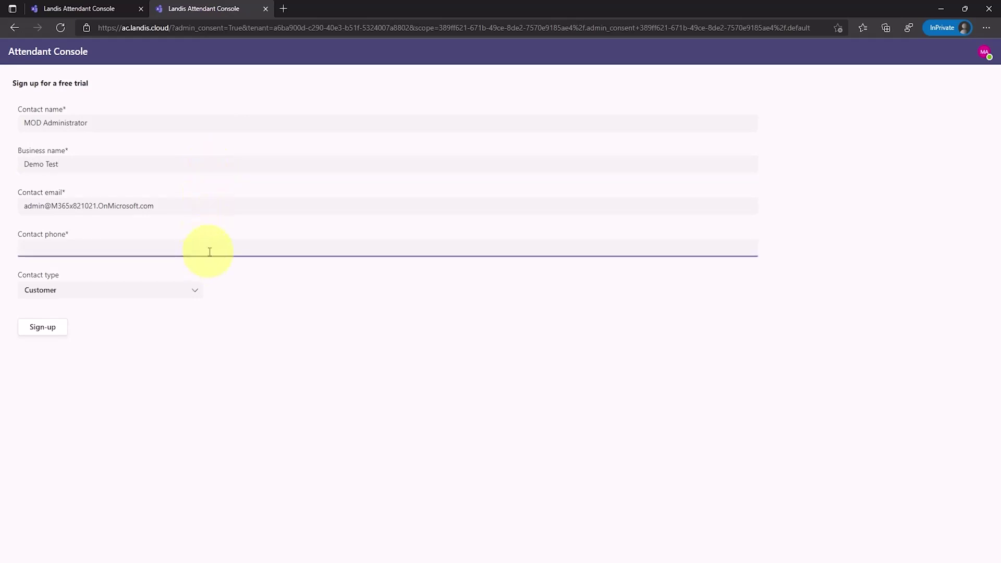
left_click(151, 294)
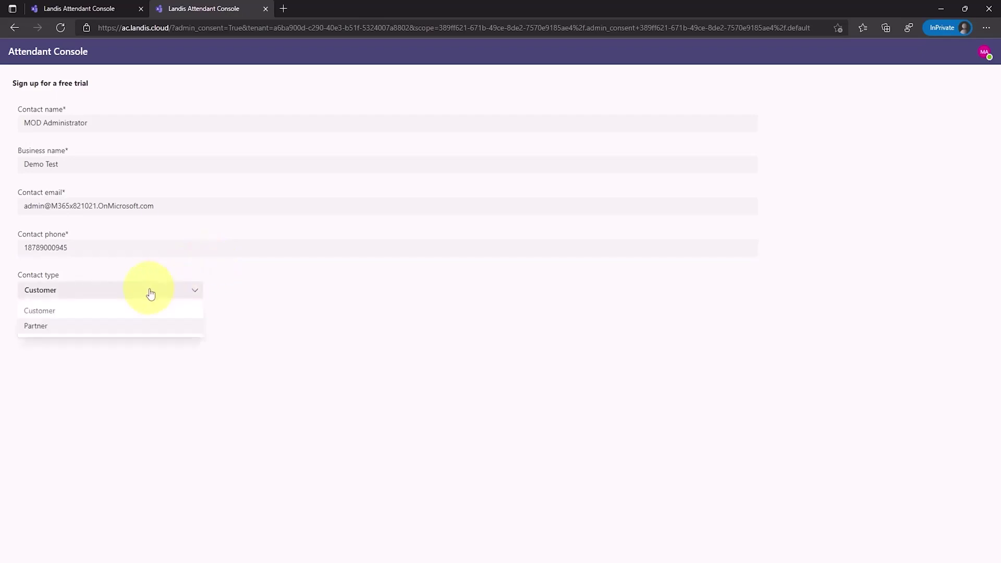
left_click(123, 311)
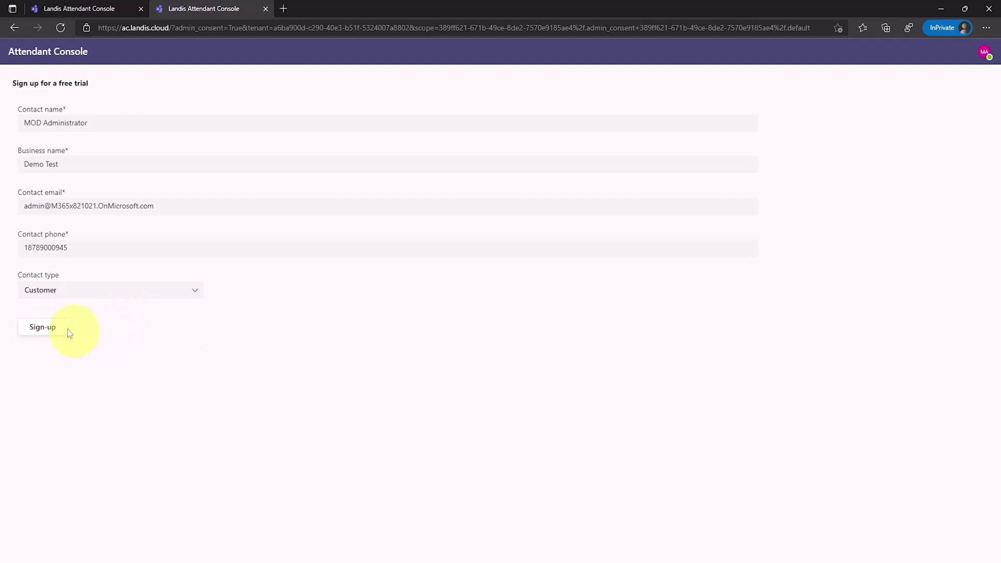